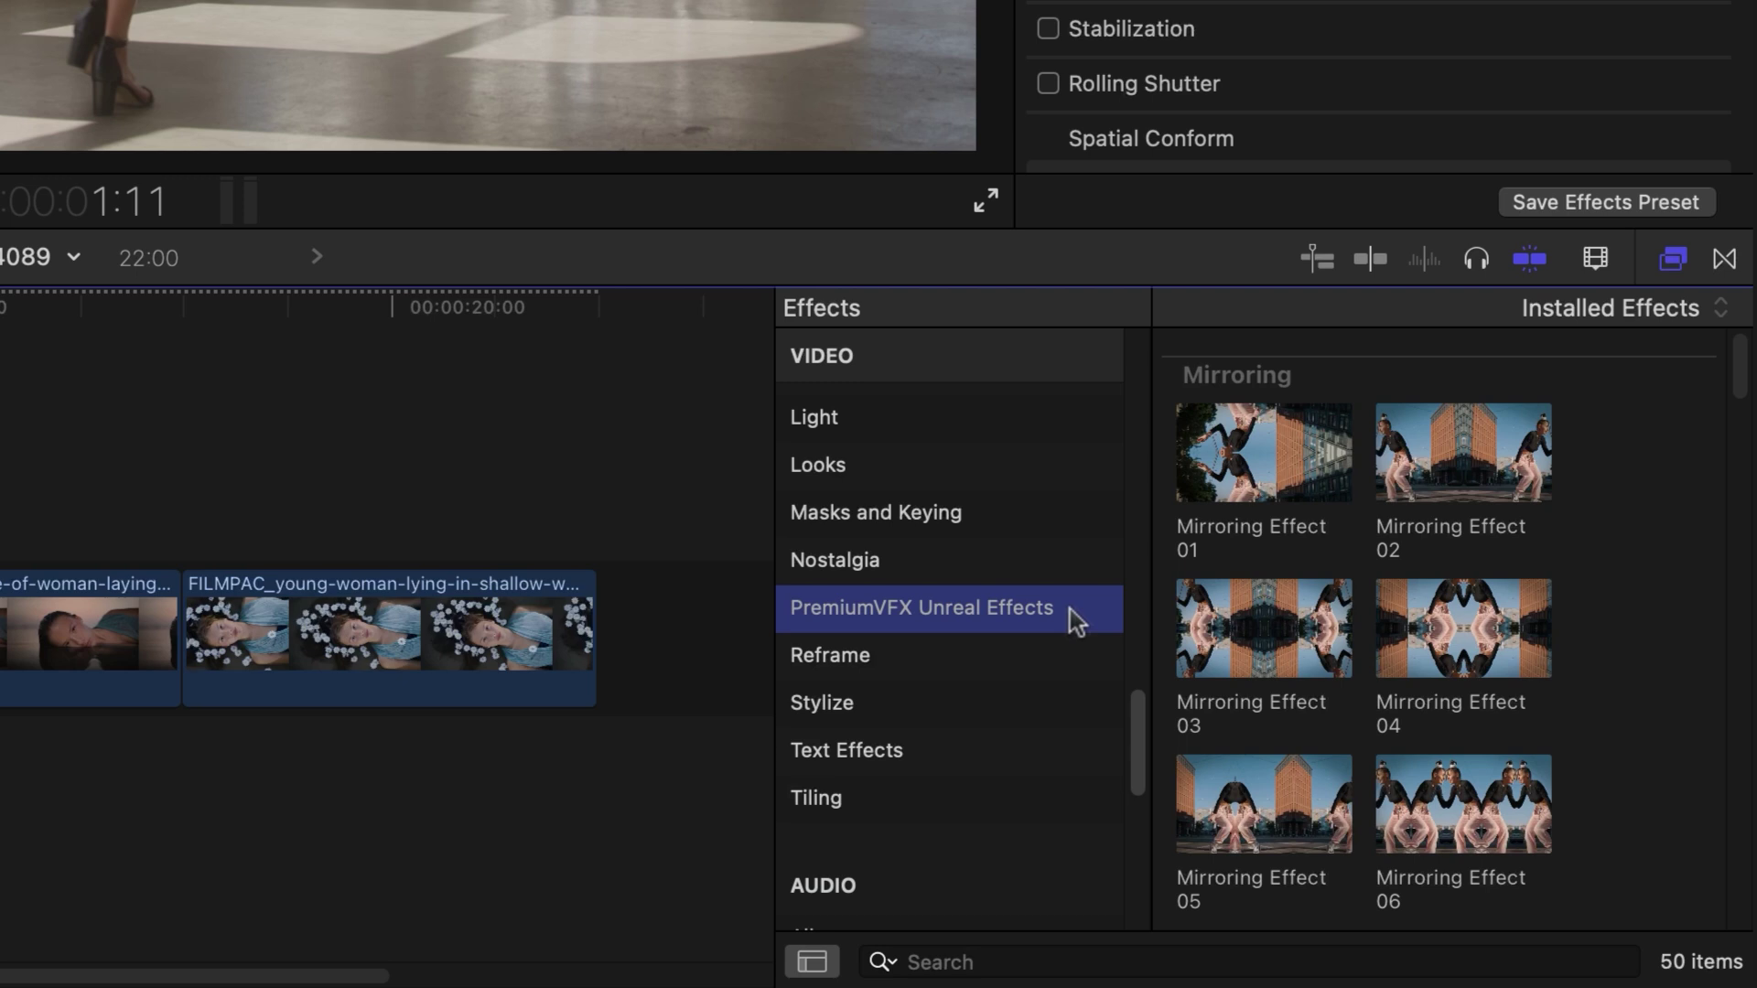
- Hide the effect categories sidebar and scroll through the Unreal Effects thumbnails
left_click(812, 962)
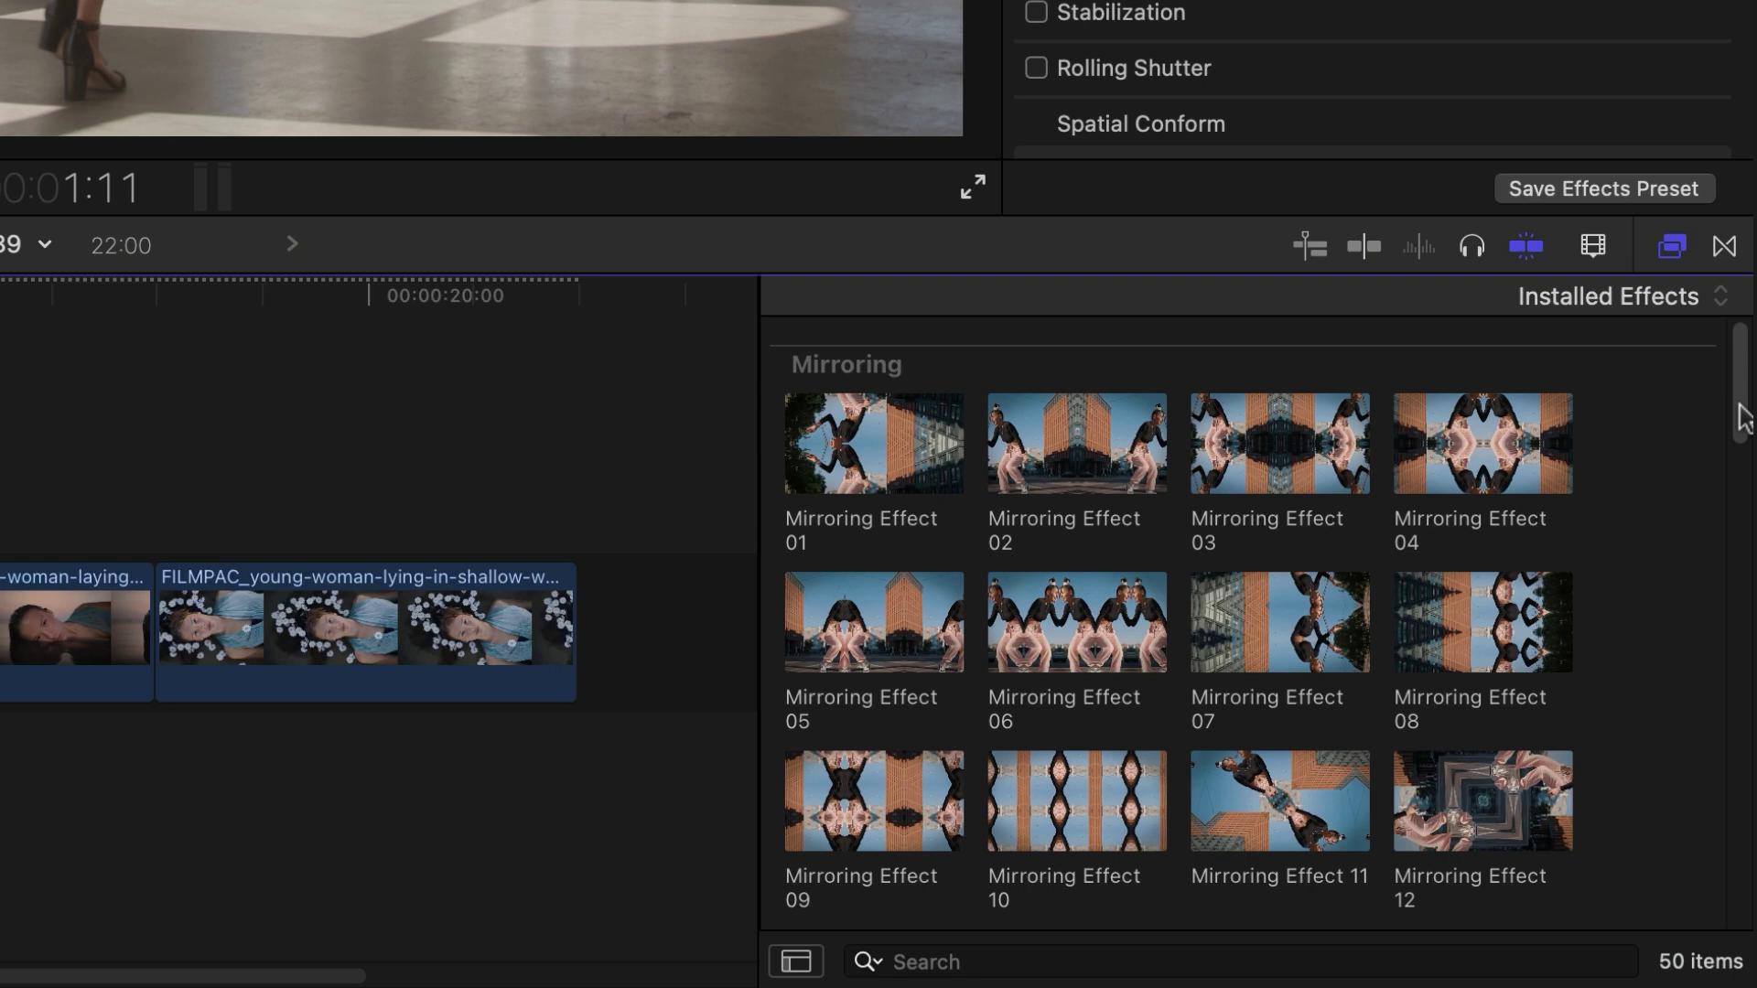
left_click_drag(1742, 417, 1750, 915)
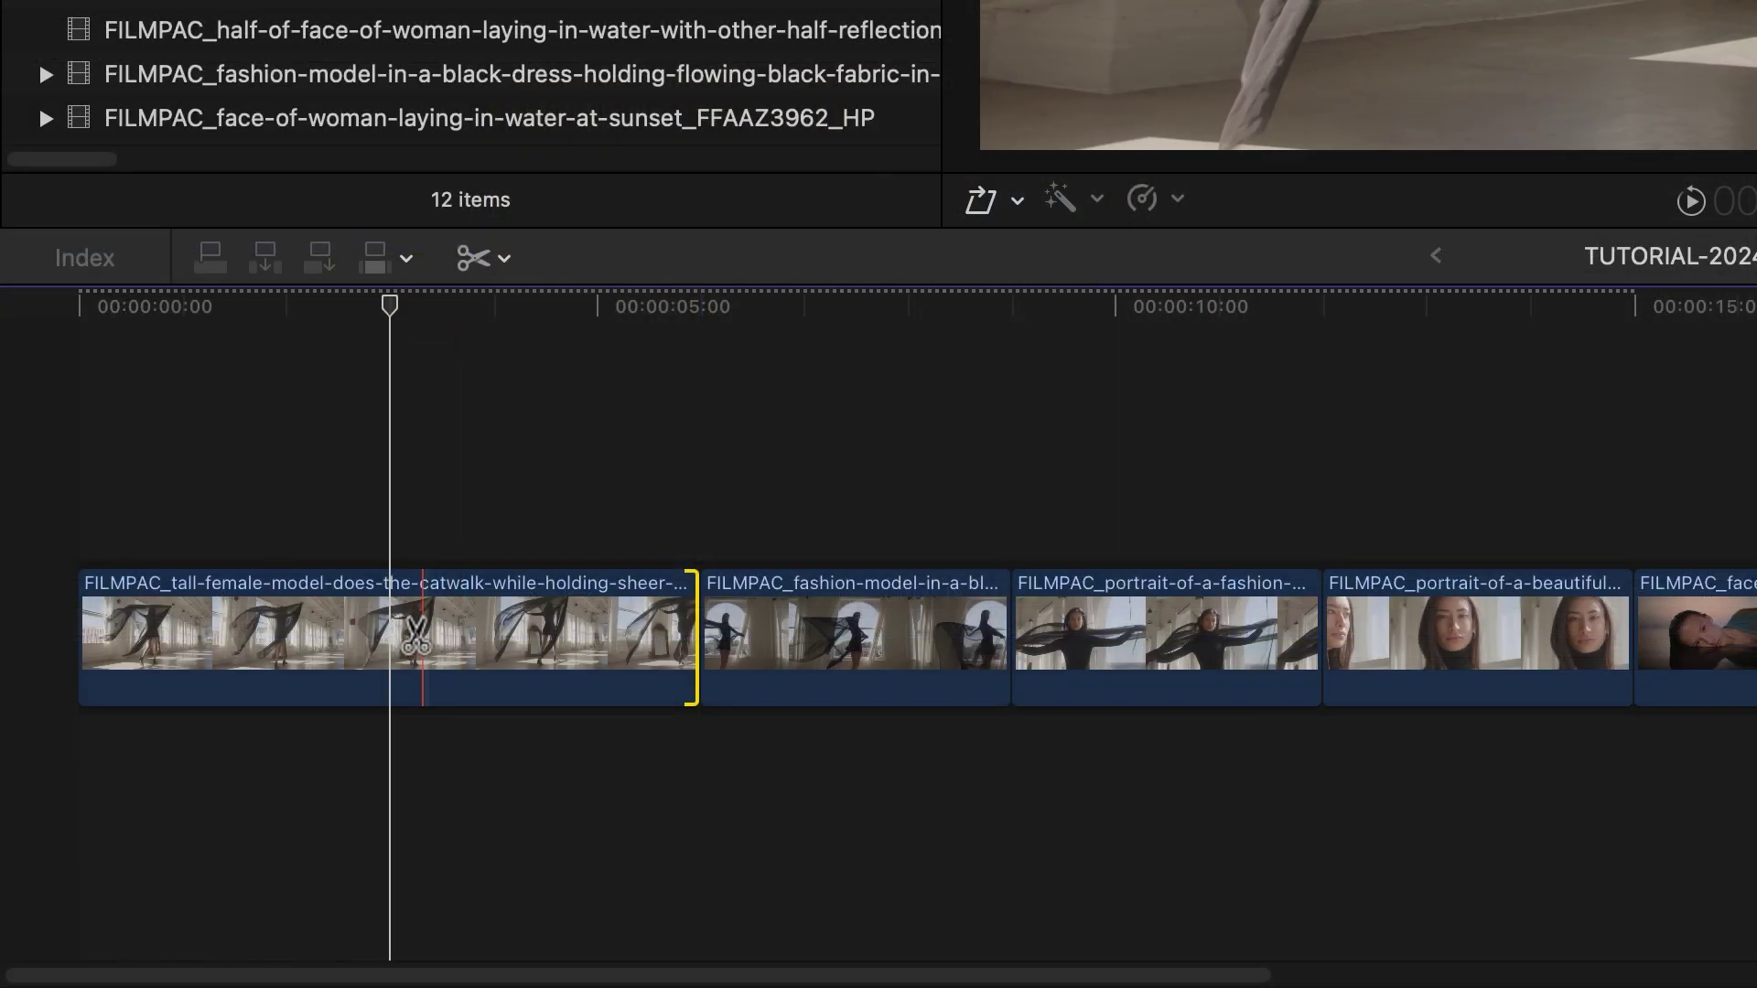
- Blade the catwalk clip at the playhead and apply Mirroring Effect 02 to its second half
left_click(393, 636)
key("a")
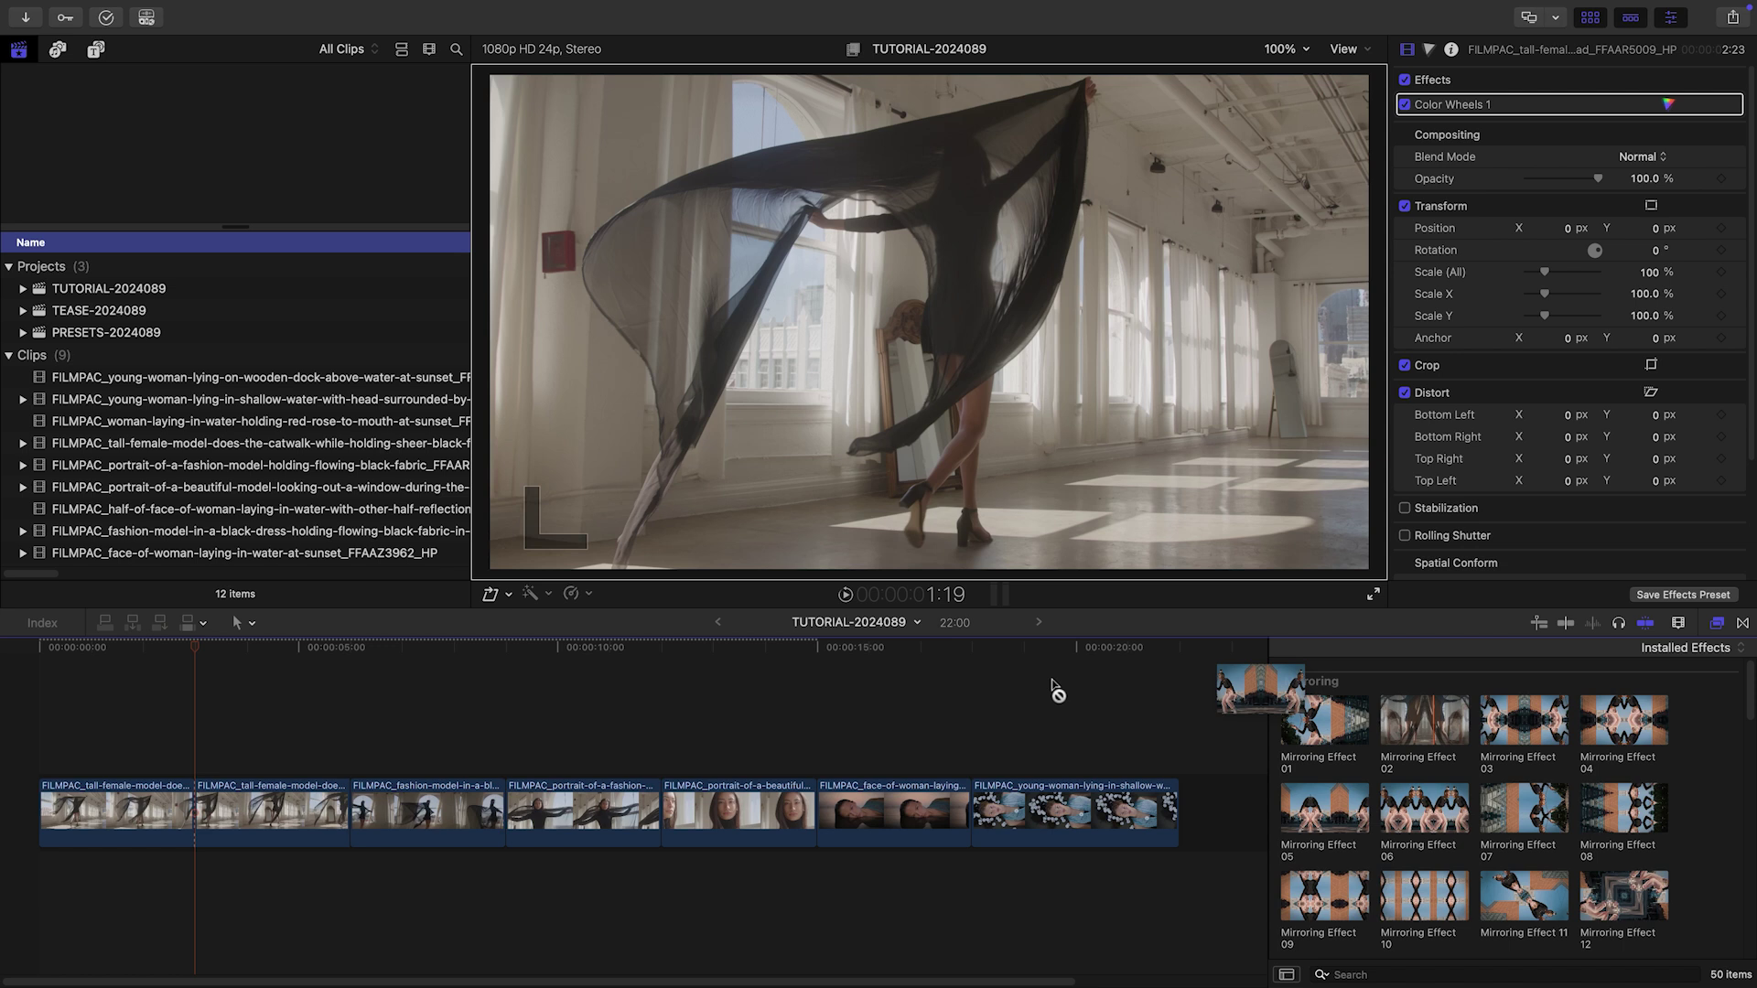
left_click_drag(276, 811, 278, 809)
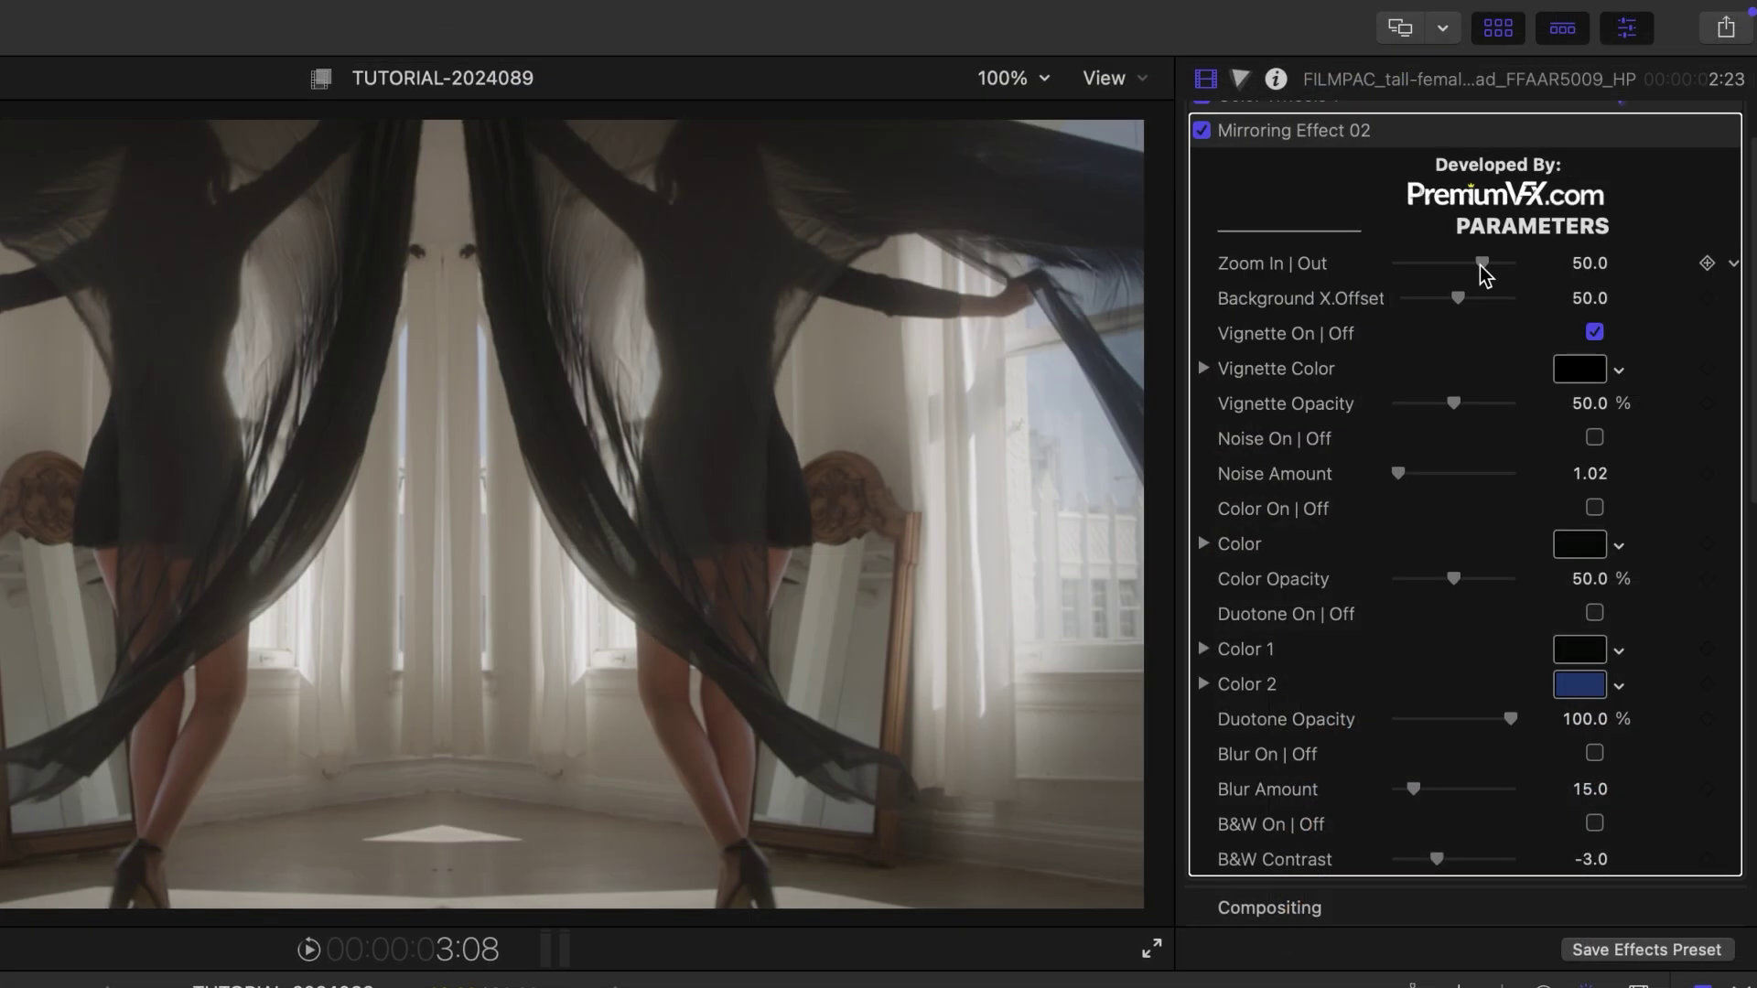
- Set the mirror zoom to 87.95 and vignette opacity to about 56%
left_click_drag(1580, 209, 1531, 224)
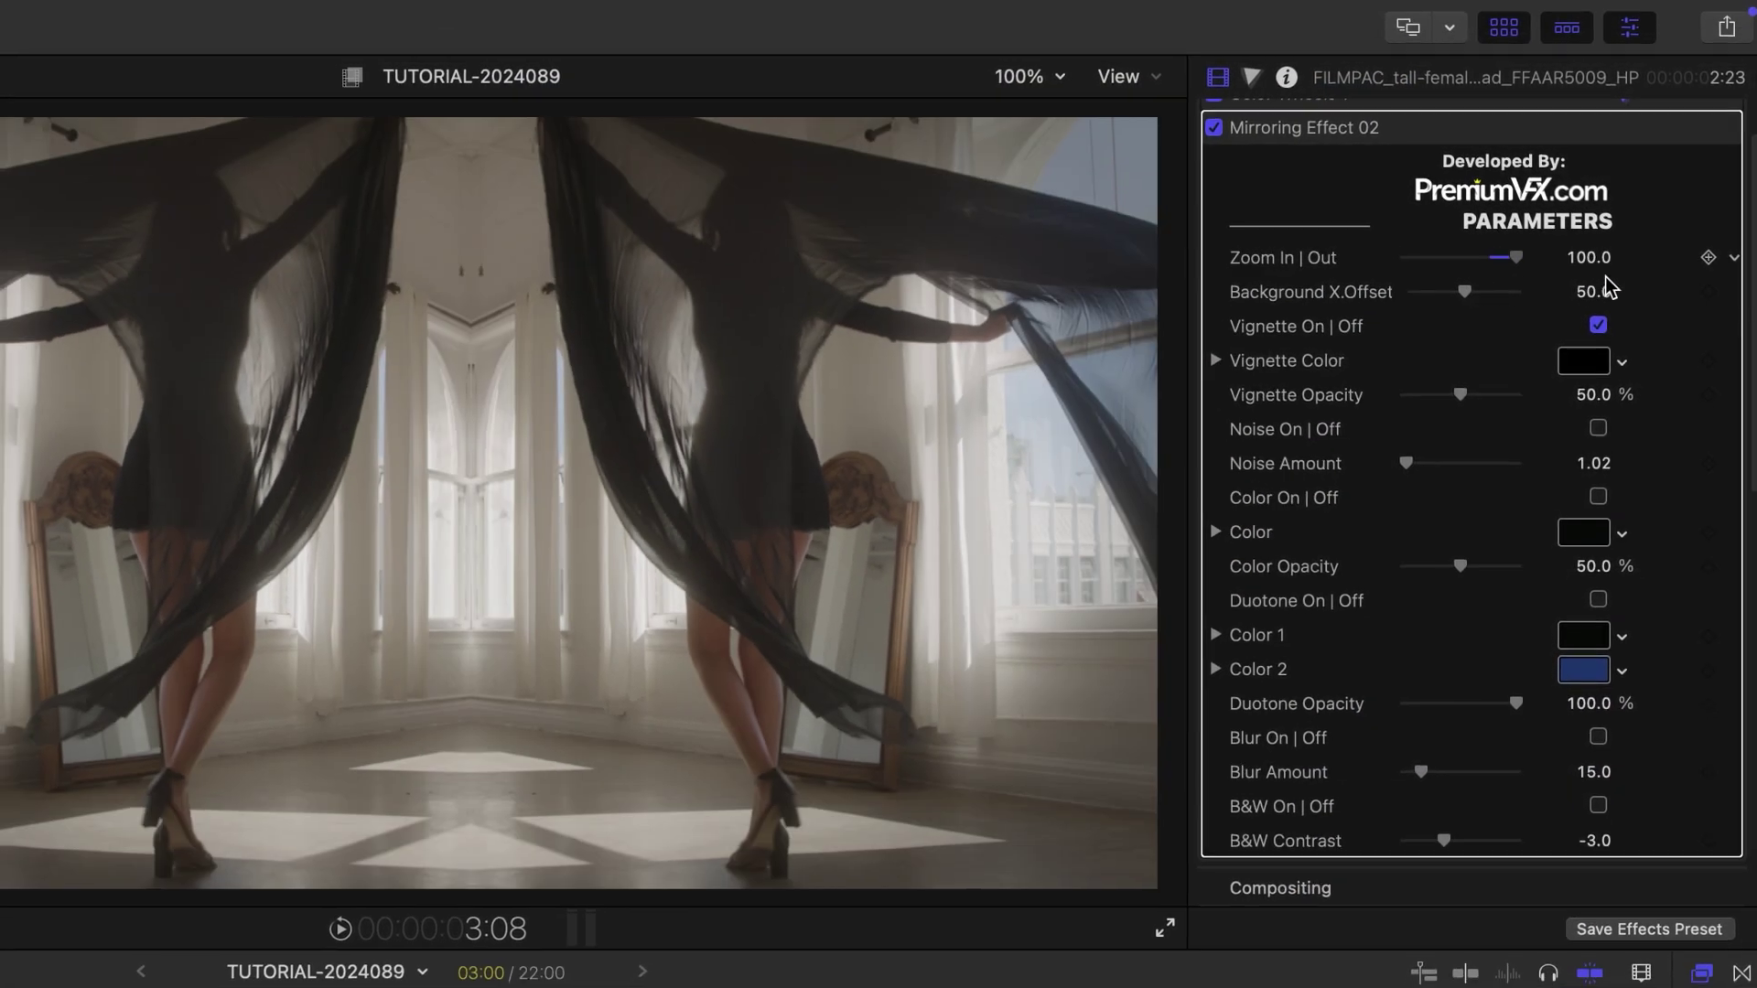
mouse_move(1408, 283)
left_mouse_down()
mouse_move(1563, 287)
mouse_move(1456, 293)
mouse_move(1538, 273)
mouse_move(1511, 287)
left_mouse_up()
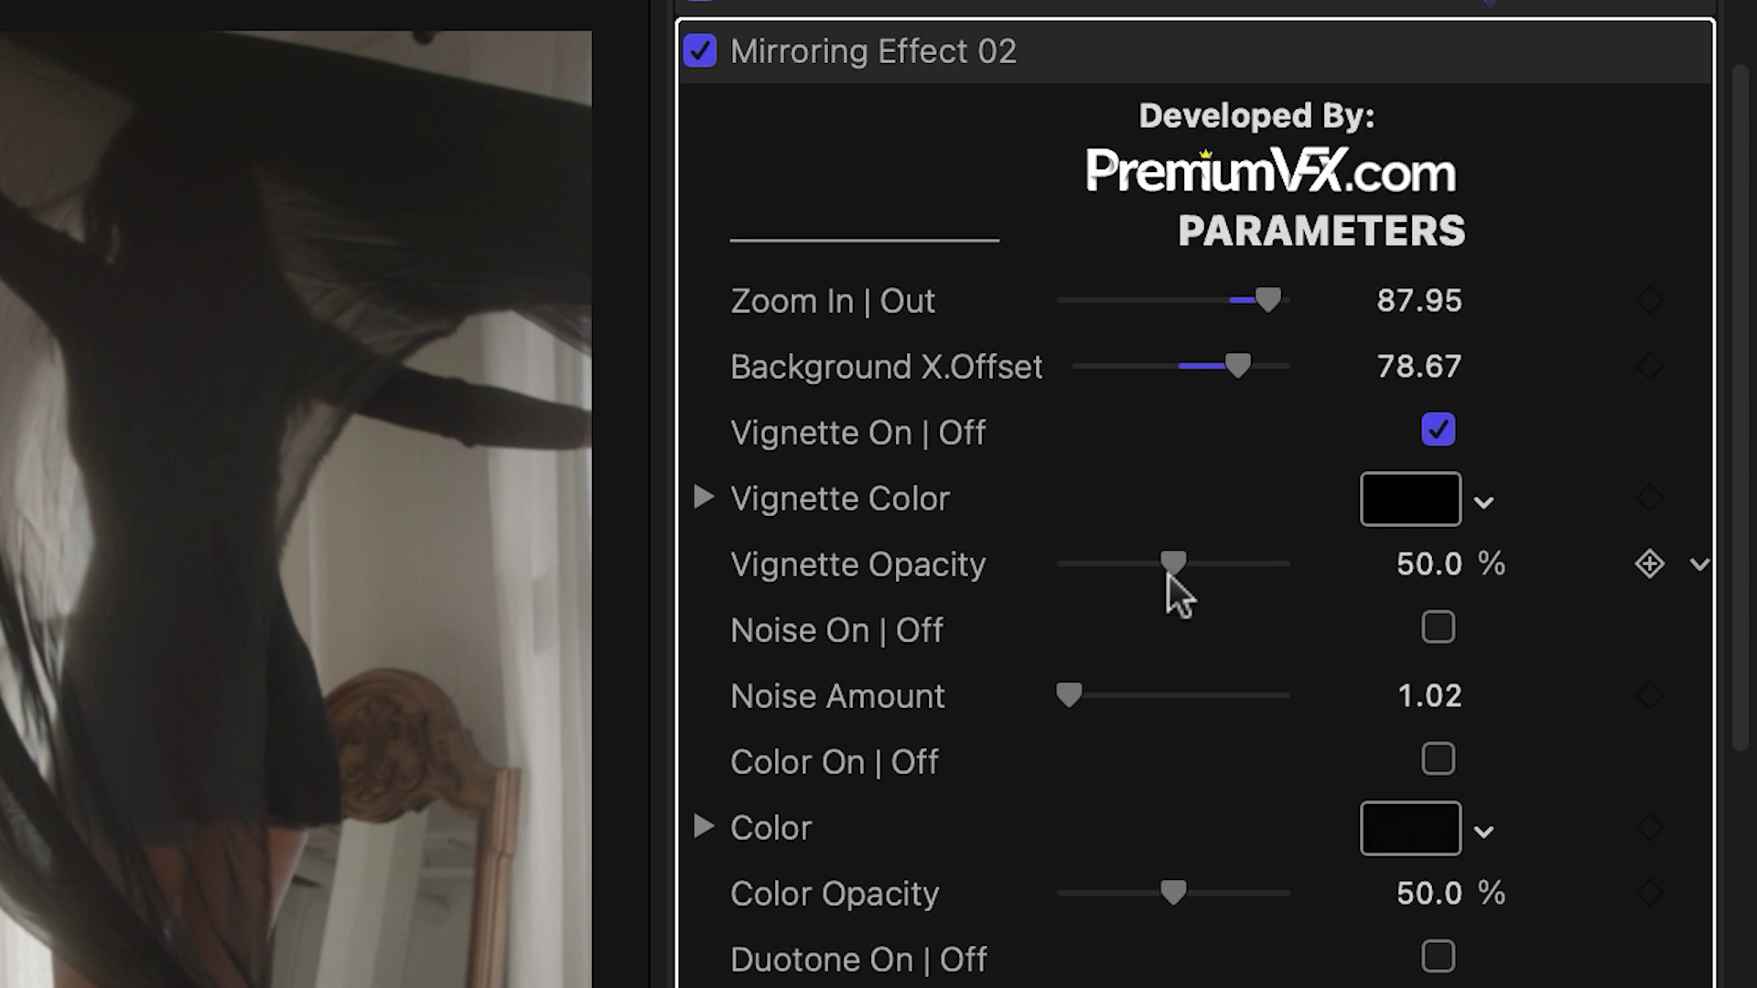
mouse_move(1209, 540)
left_mouse_down()
mouse_move(1404, 560)
mouse_move(1176, 590)
left_mouse_up()
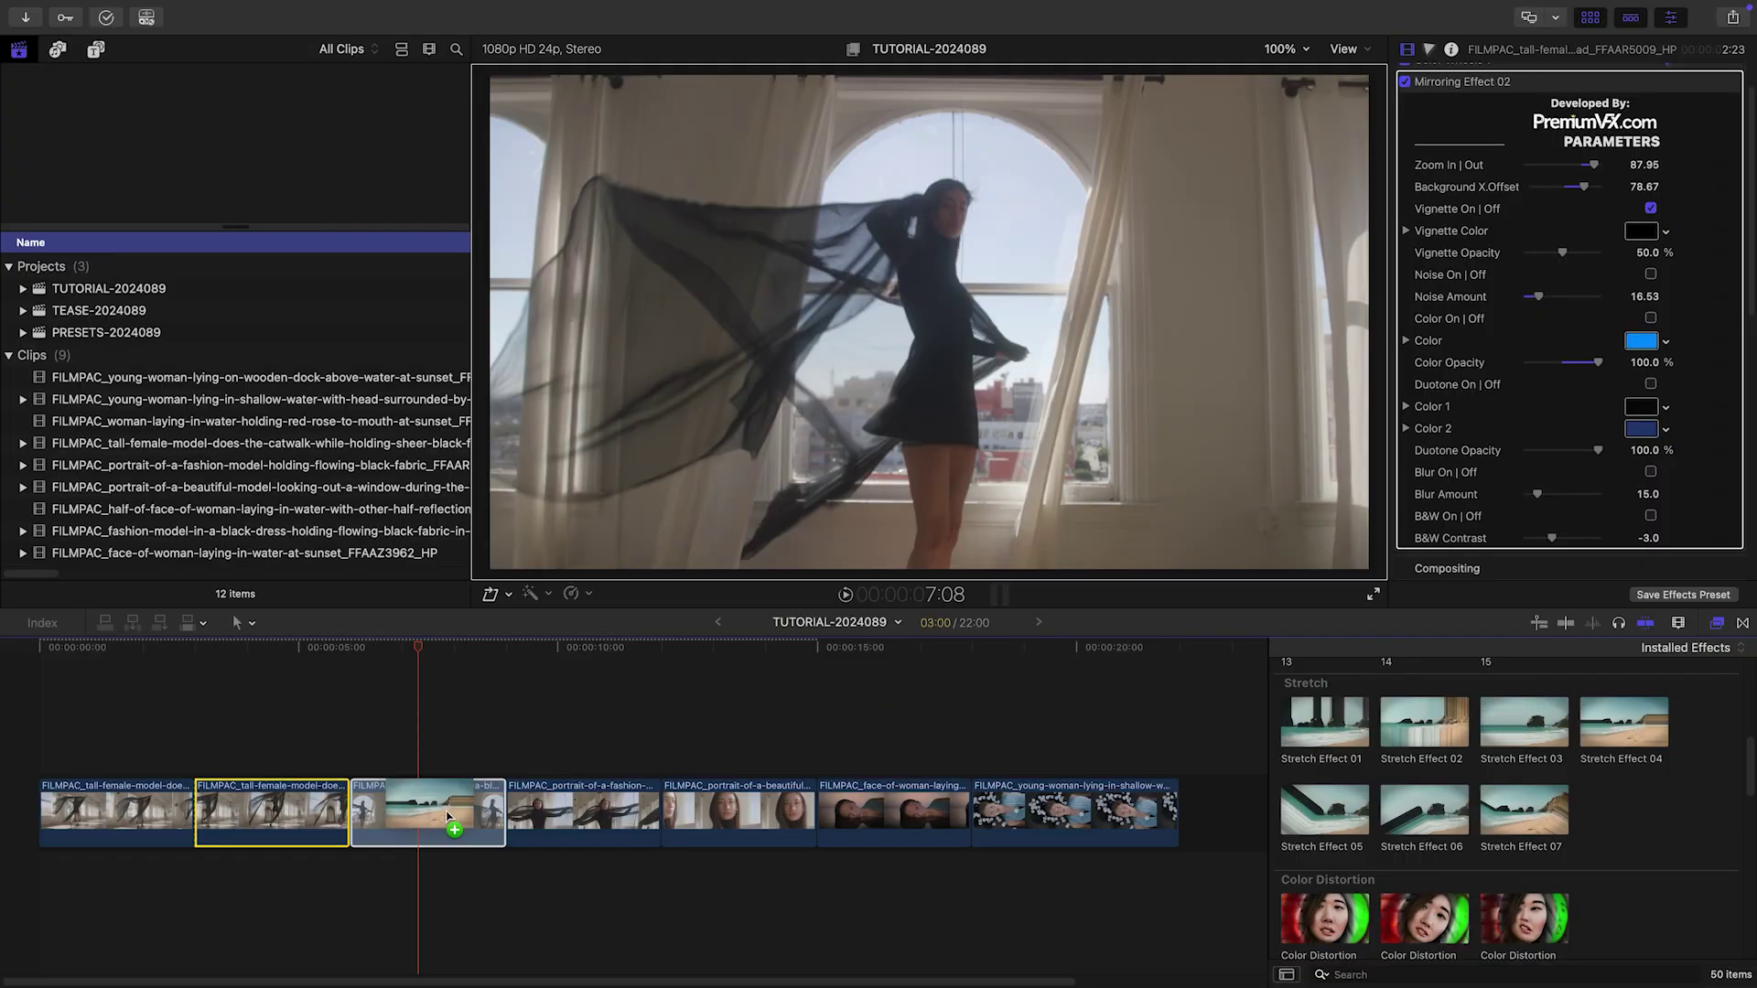
- Select the fashion clip and shift Stretch Effect 04's position to 98.37
left_click(448, 817)
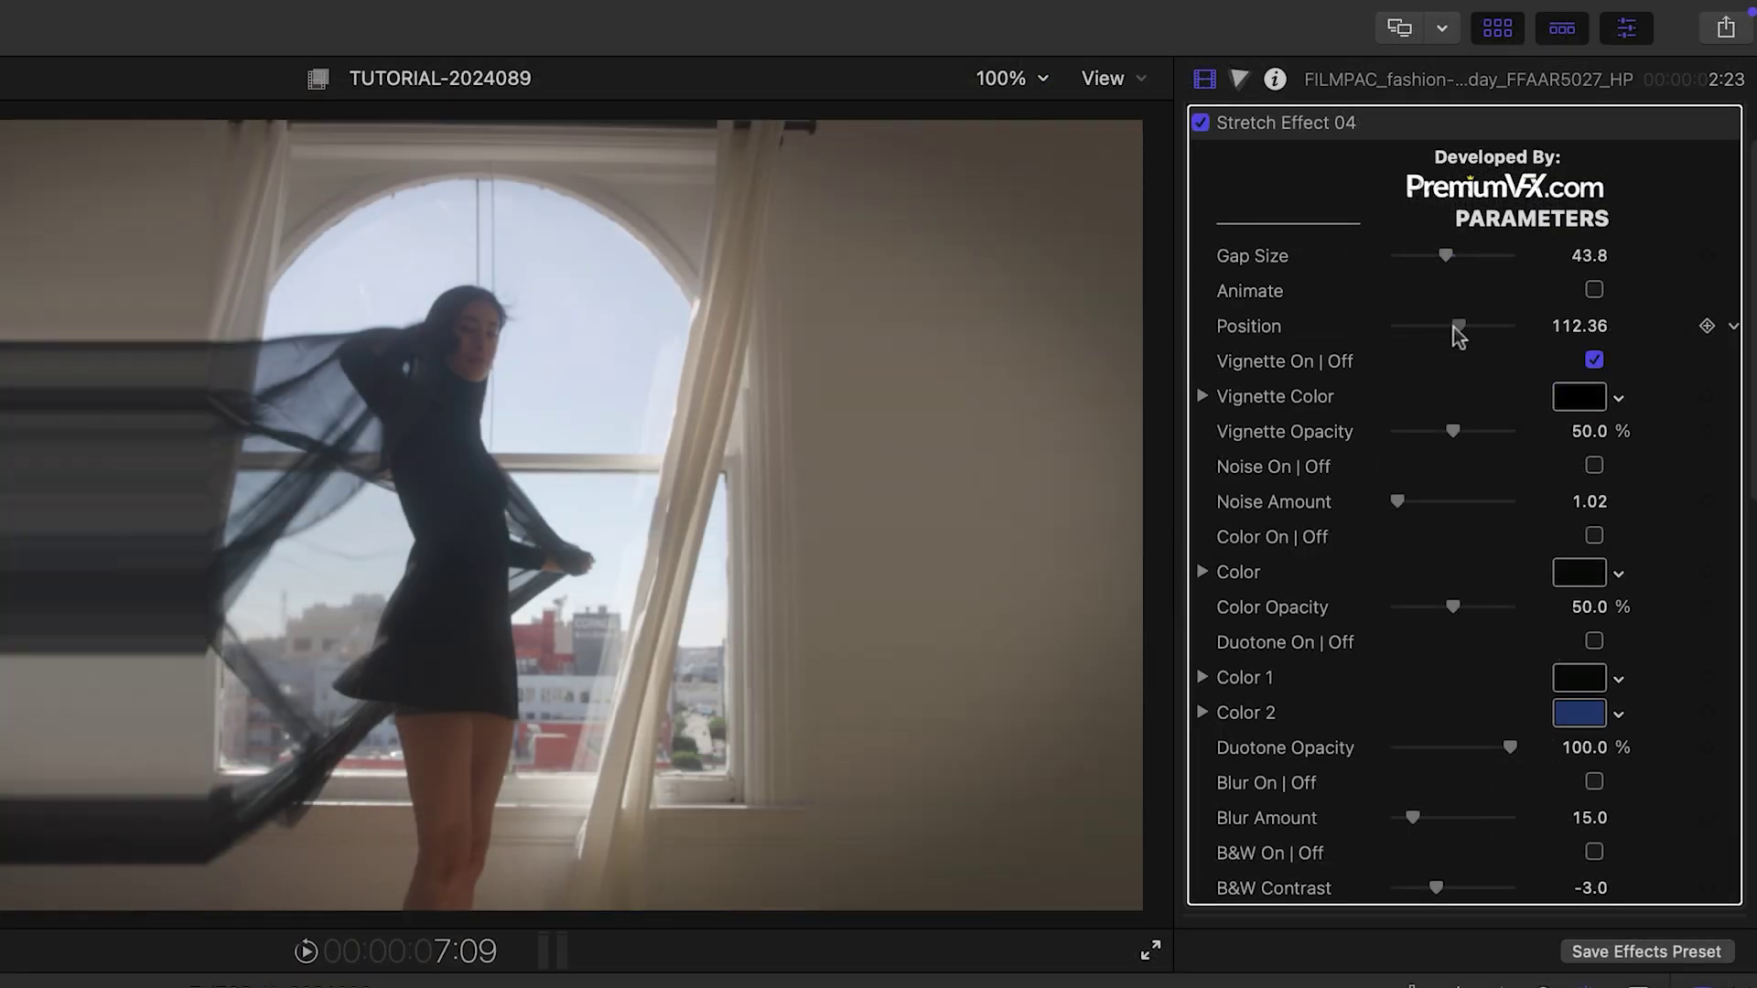
left_click_drag(1453, 327, 1453, 330)
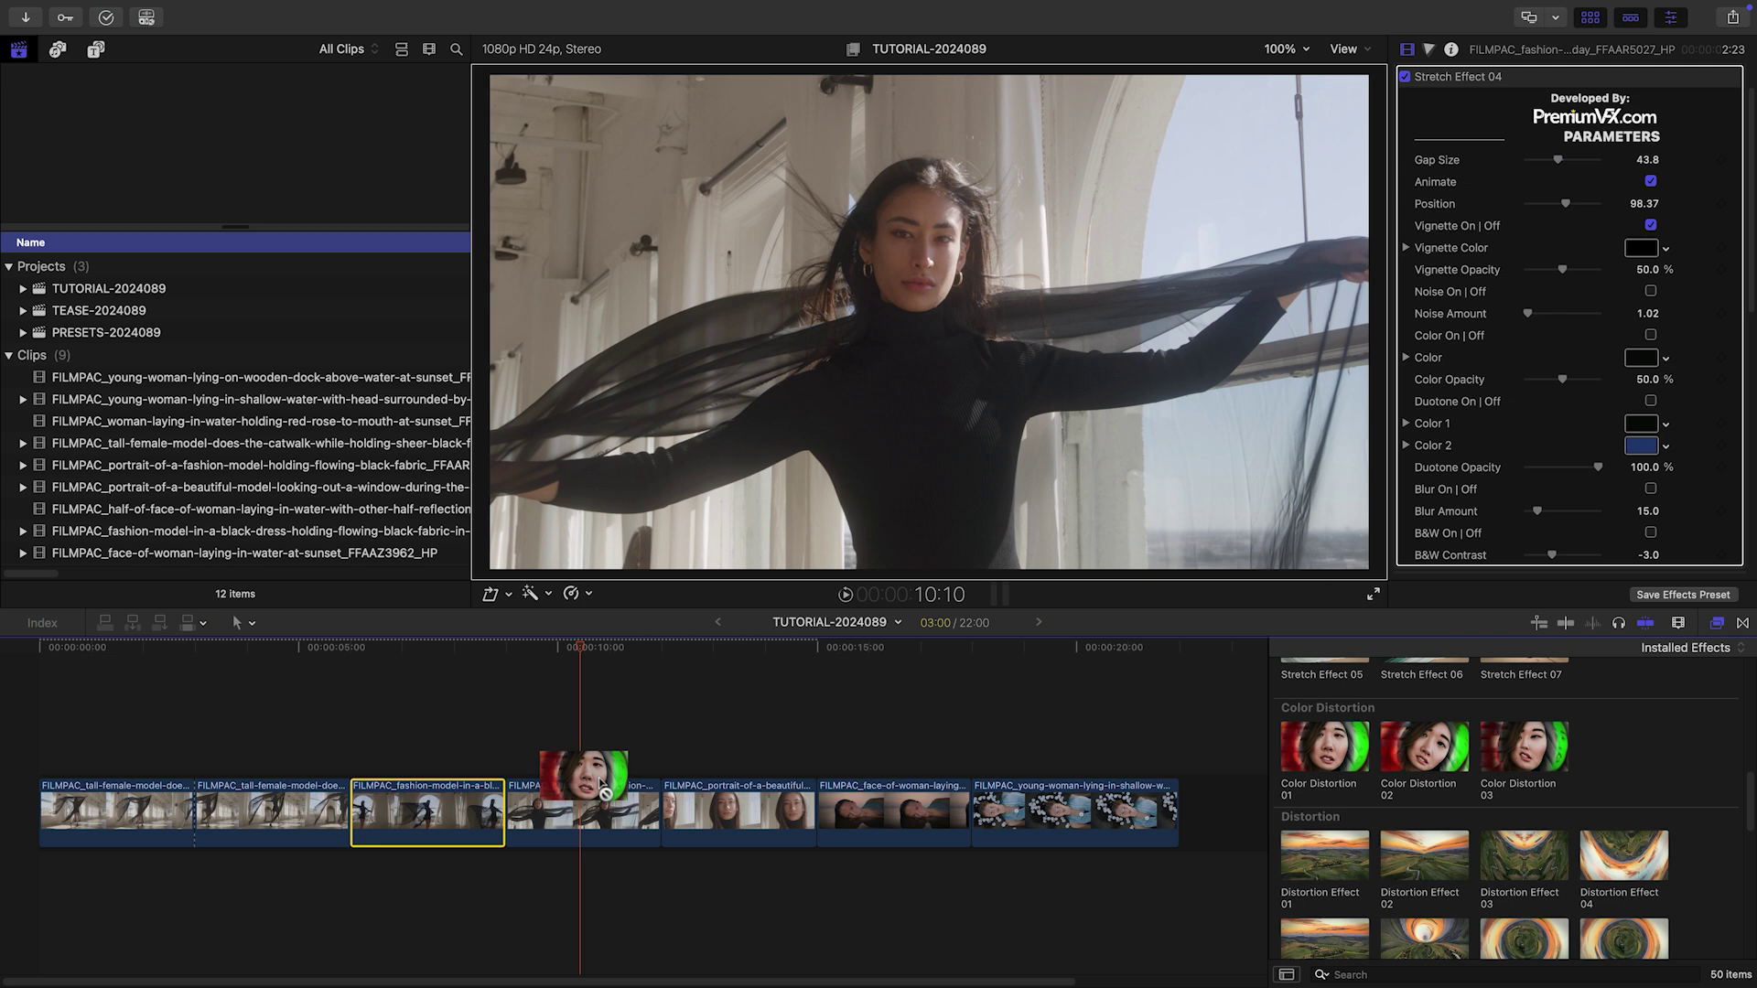
- Apply Color Distortion 01 to the portrait clip and experiment with zoom and background size
left_click_drag(602, 814, 597, 812)
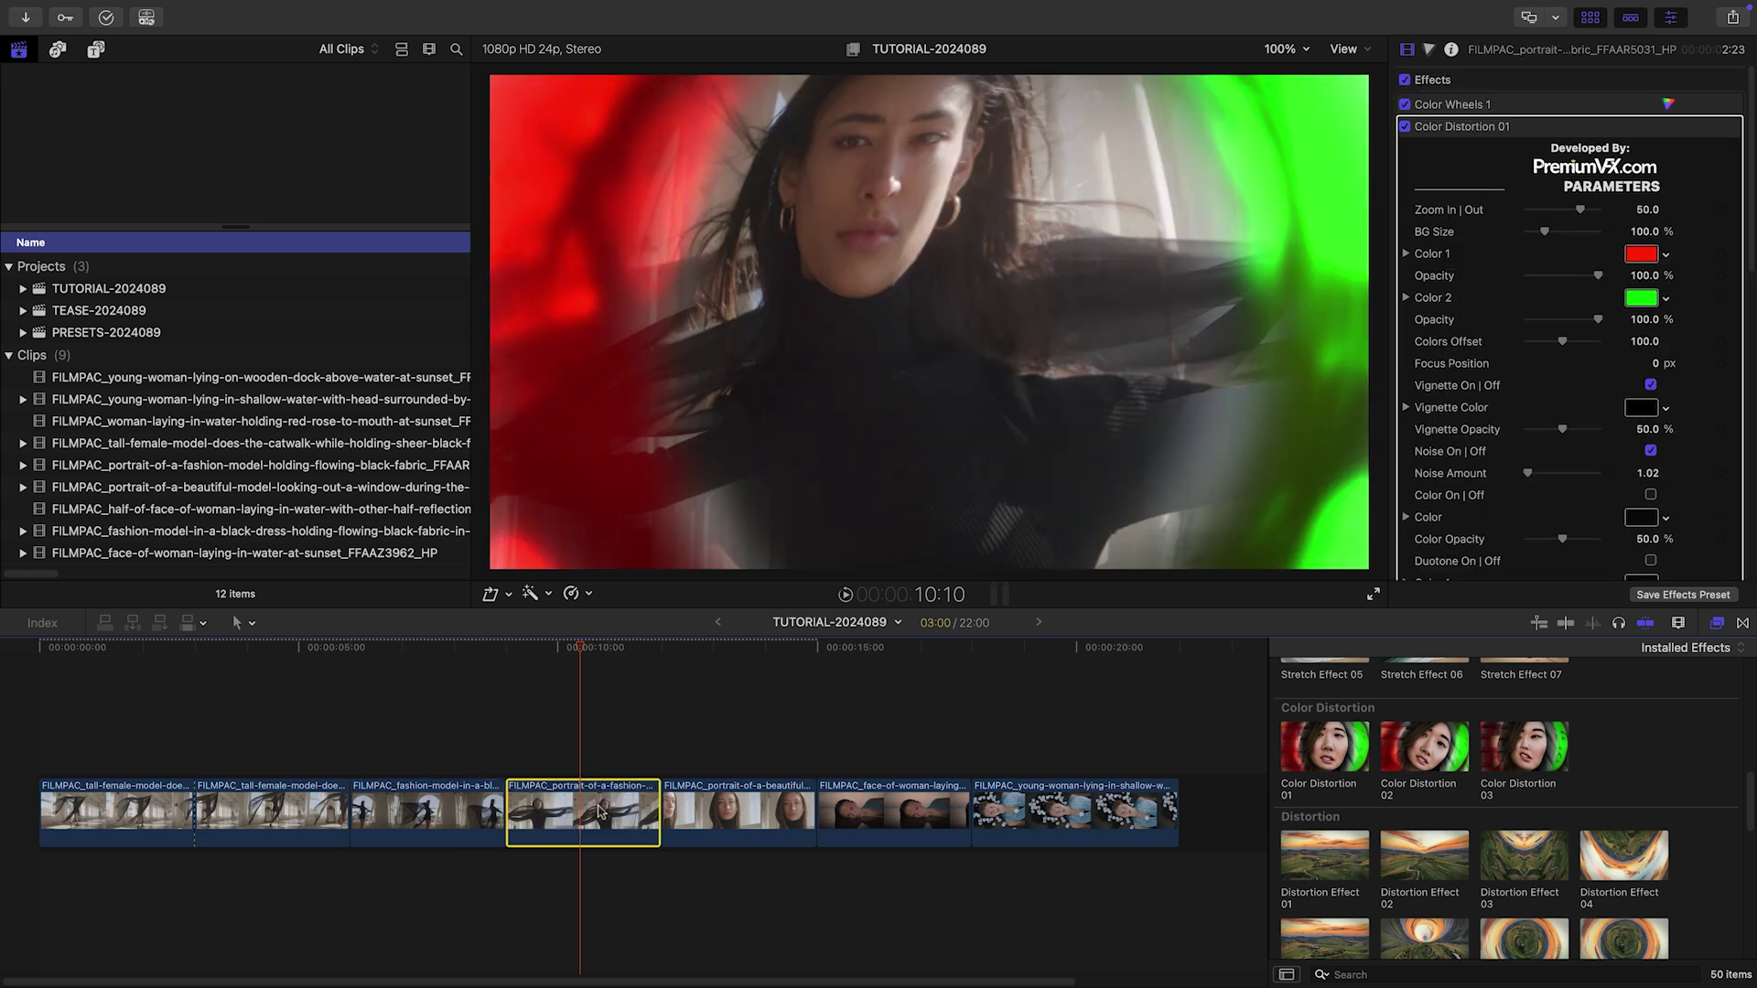
left_click_drag(1581, 209, 1602, 230)
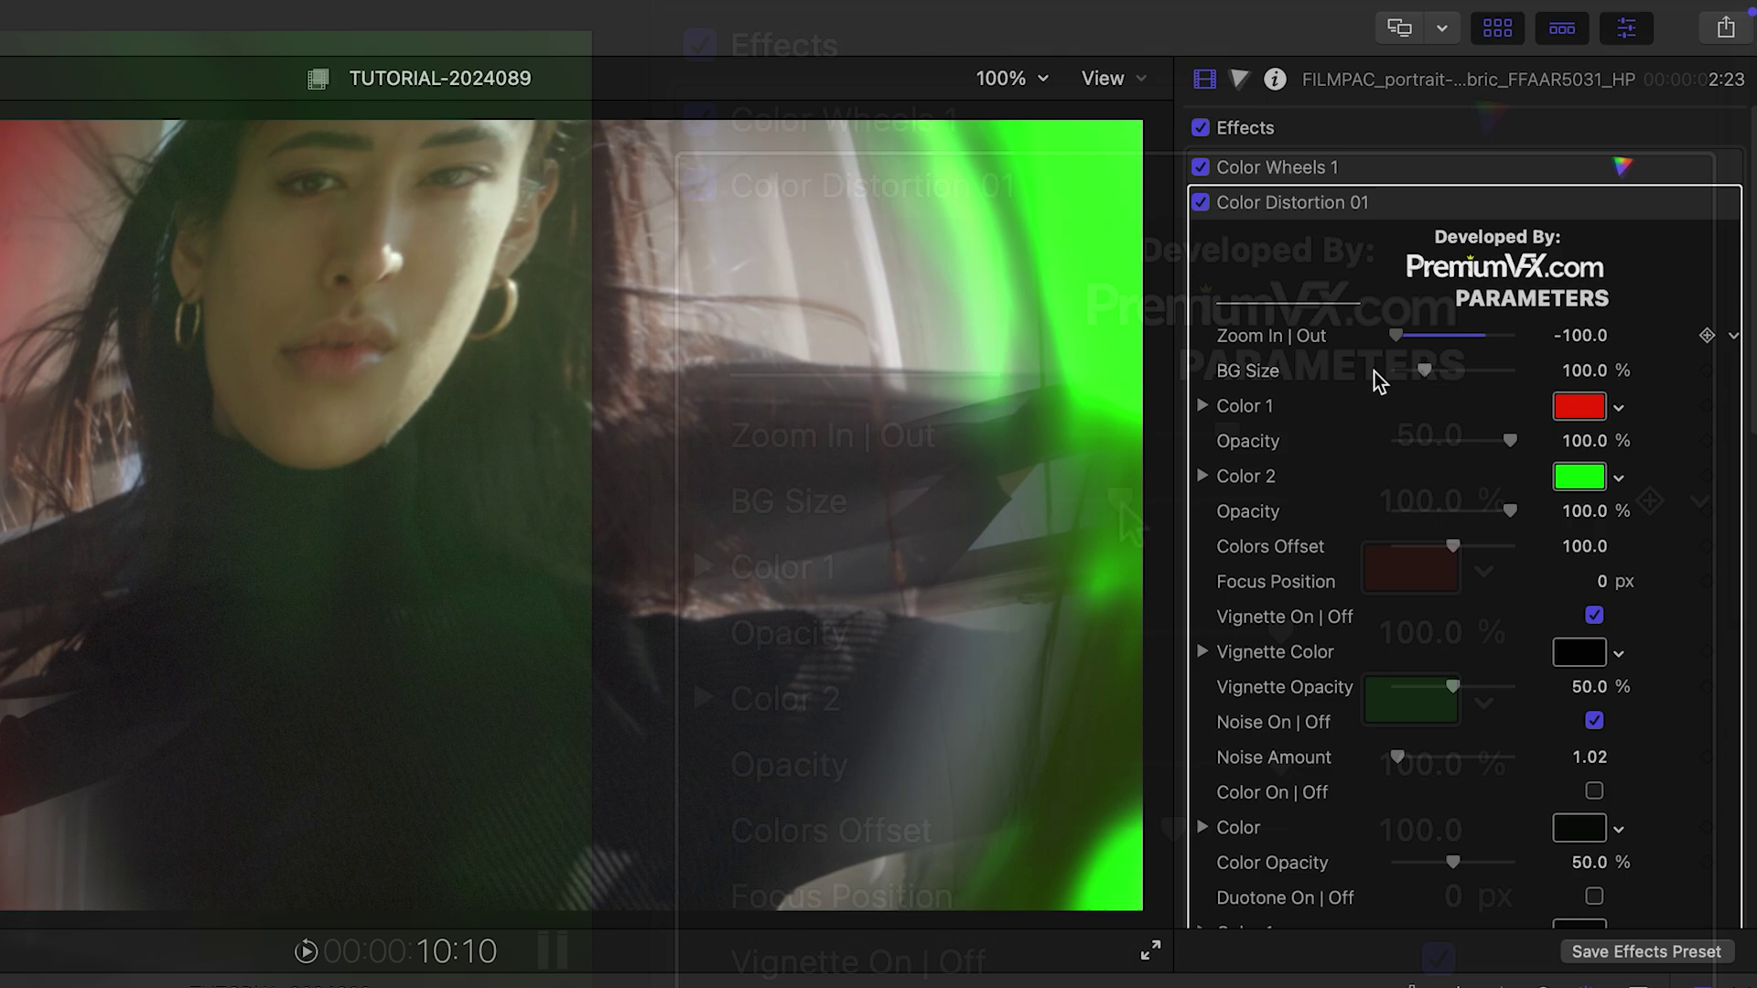
left_click_drag(1424, 371, 1419, 375)
left_click_drag(1107, 508, 1098, 519)
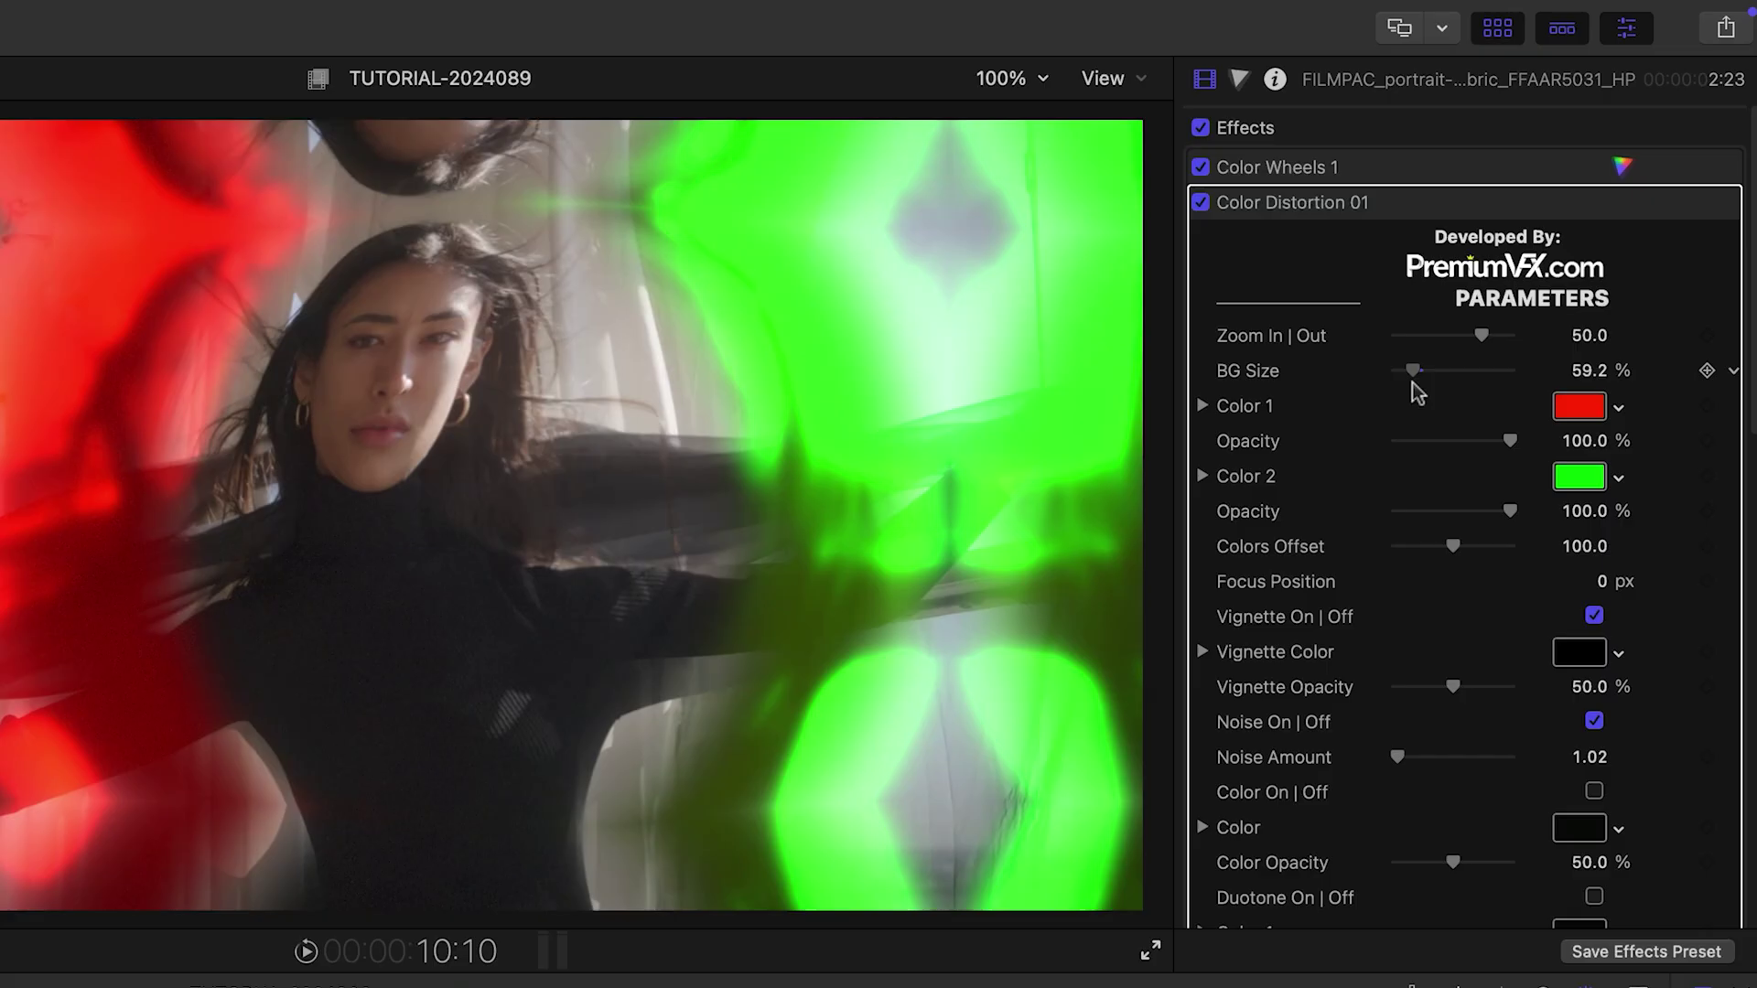
mouse_move(1413, 383)
left_mouse_down()
mouse_move(1490, 377)
mouse_move(1416, 417)
left_mouse_up()
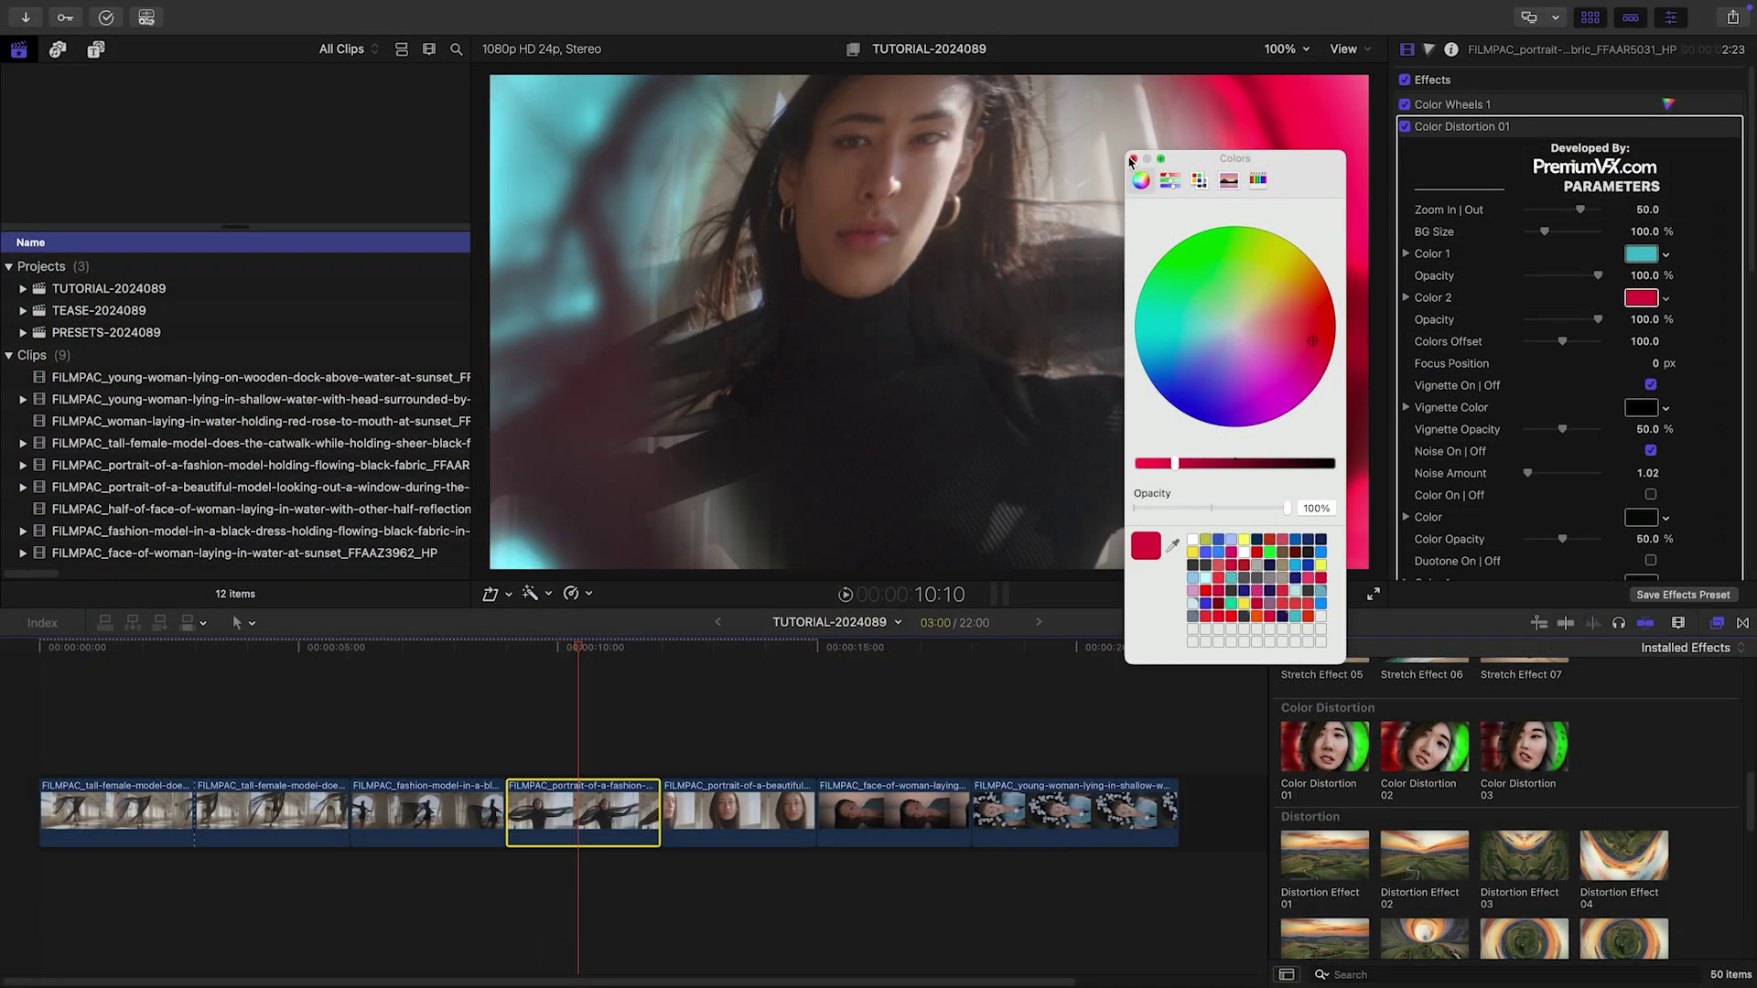
- Use cyan and pink-red colours, colours offset 173.54 and focus position -170 px
left_click(1133, 159)
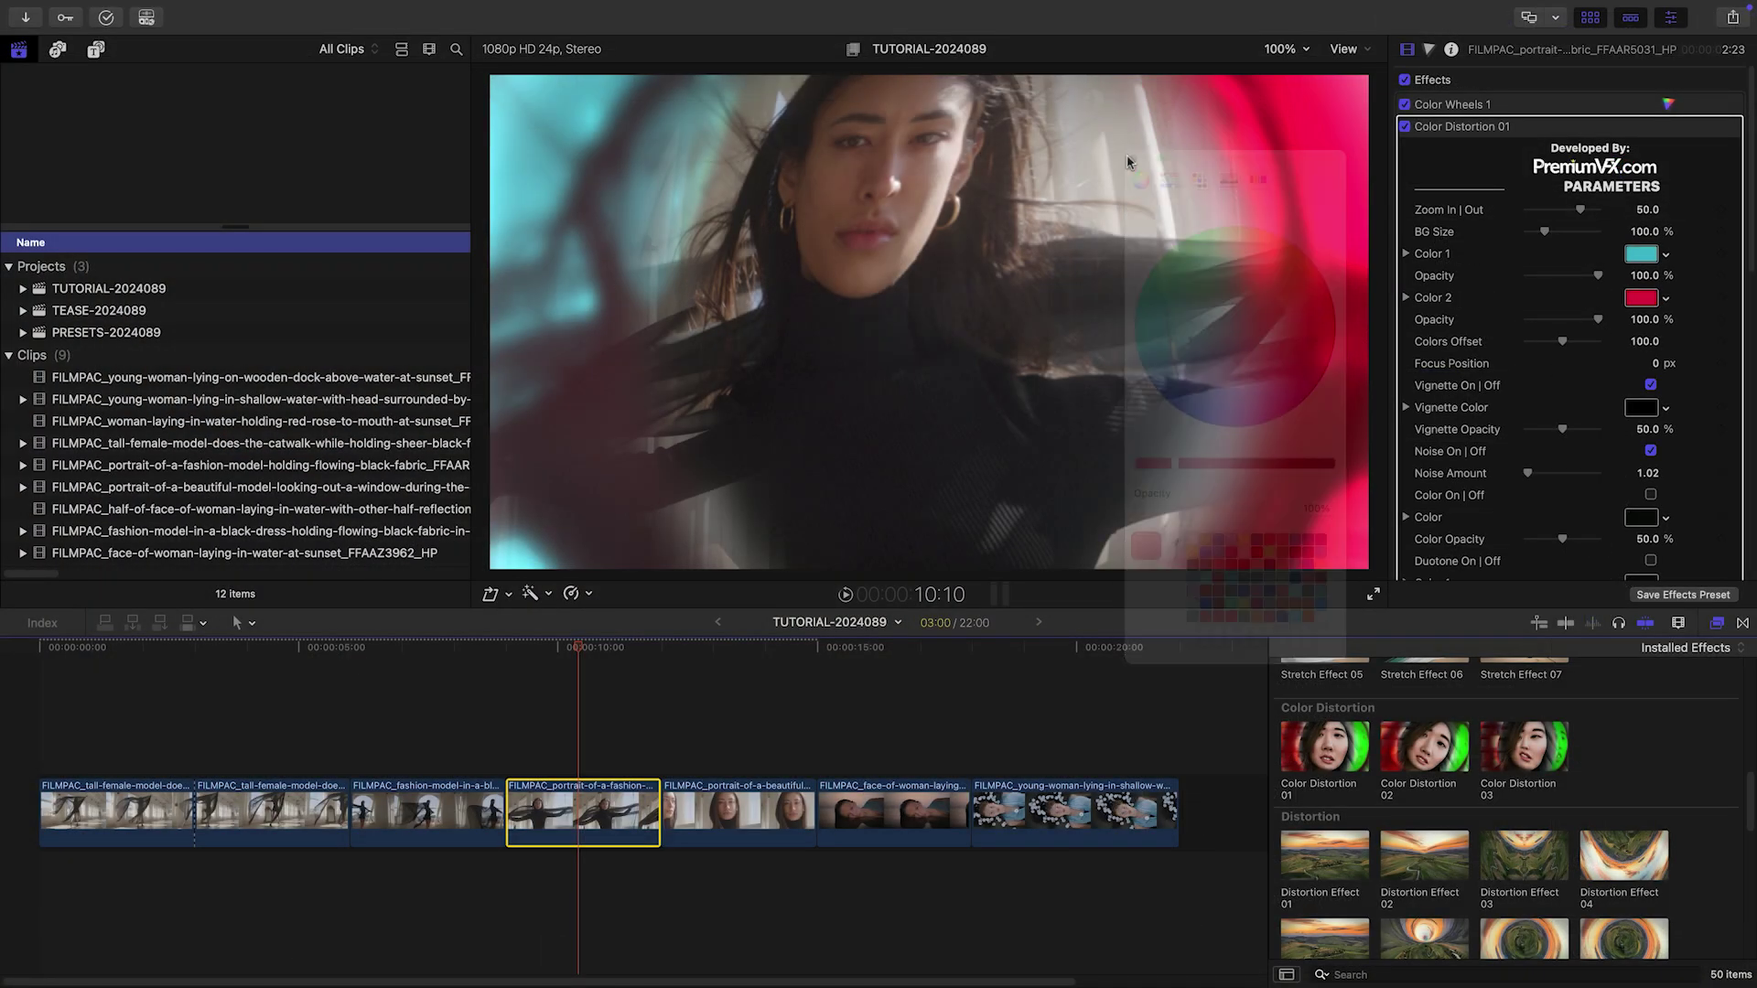
mouse_move(1452, 547)
left_mouse_down()
mouse_move(1391, 556)
mouse_move(1494, 558)
left_mouse_up()
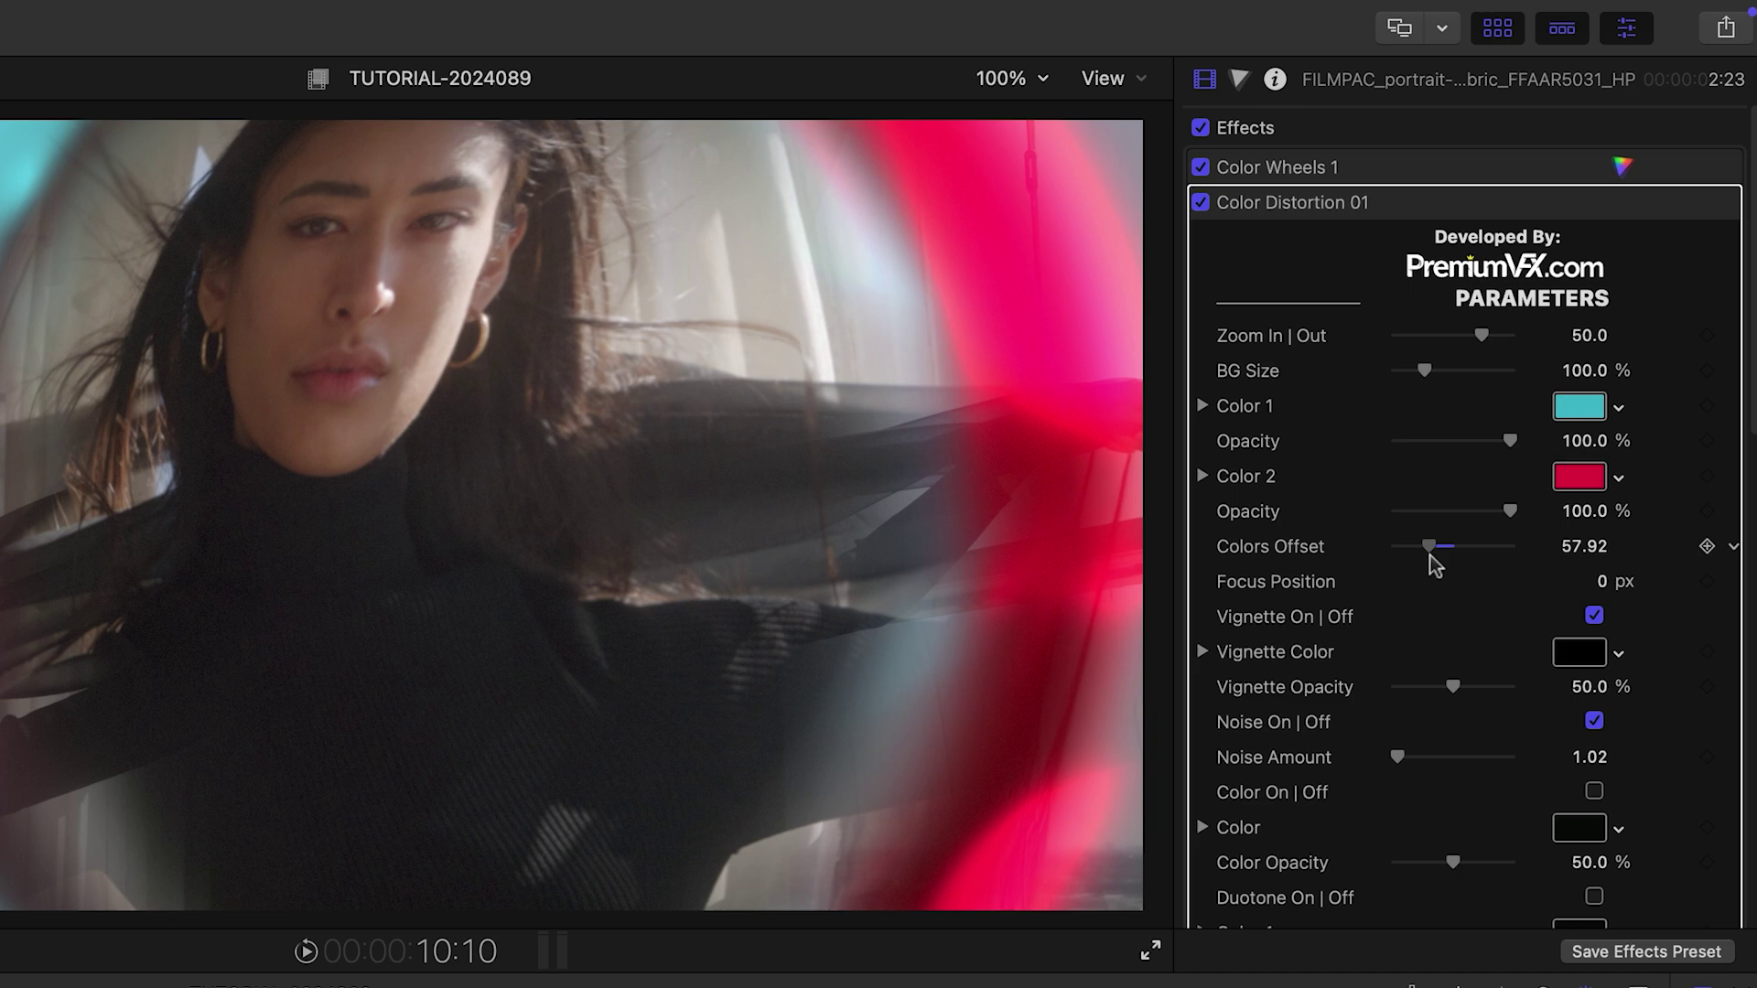
mouse_move(1601, 581)
left_mouse_down()
mouse_move(1601, 553)
mouse_move(1602, 595)
left_mouse_up()
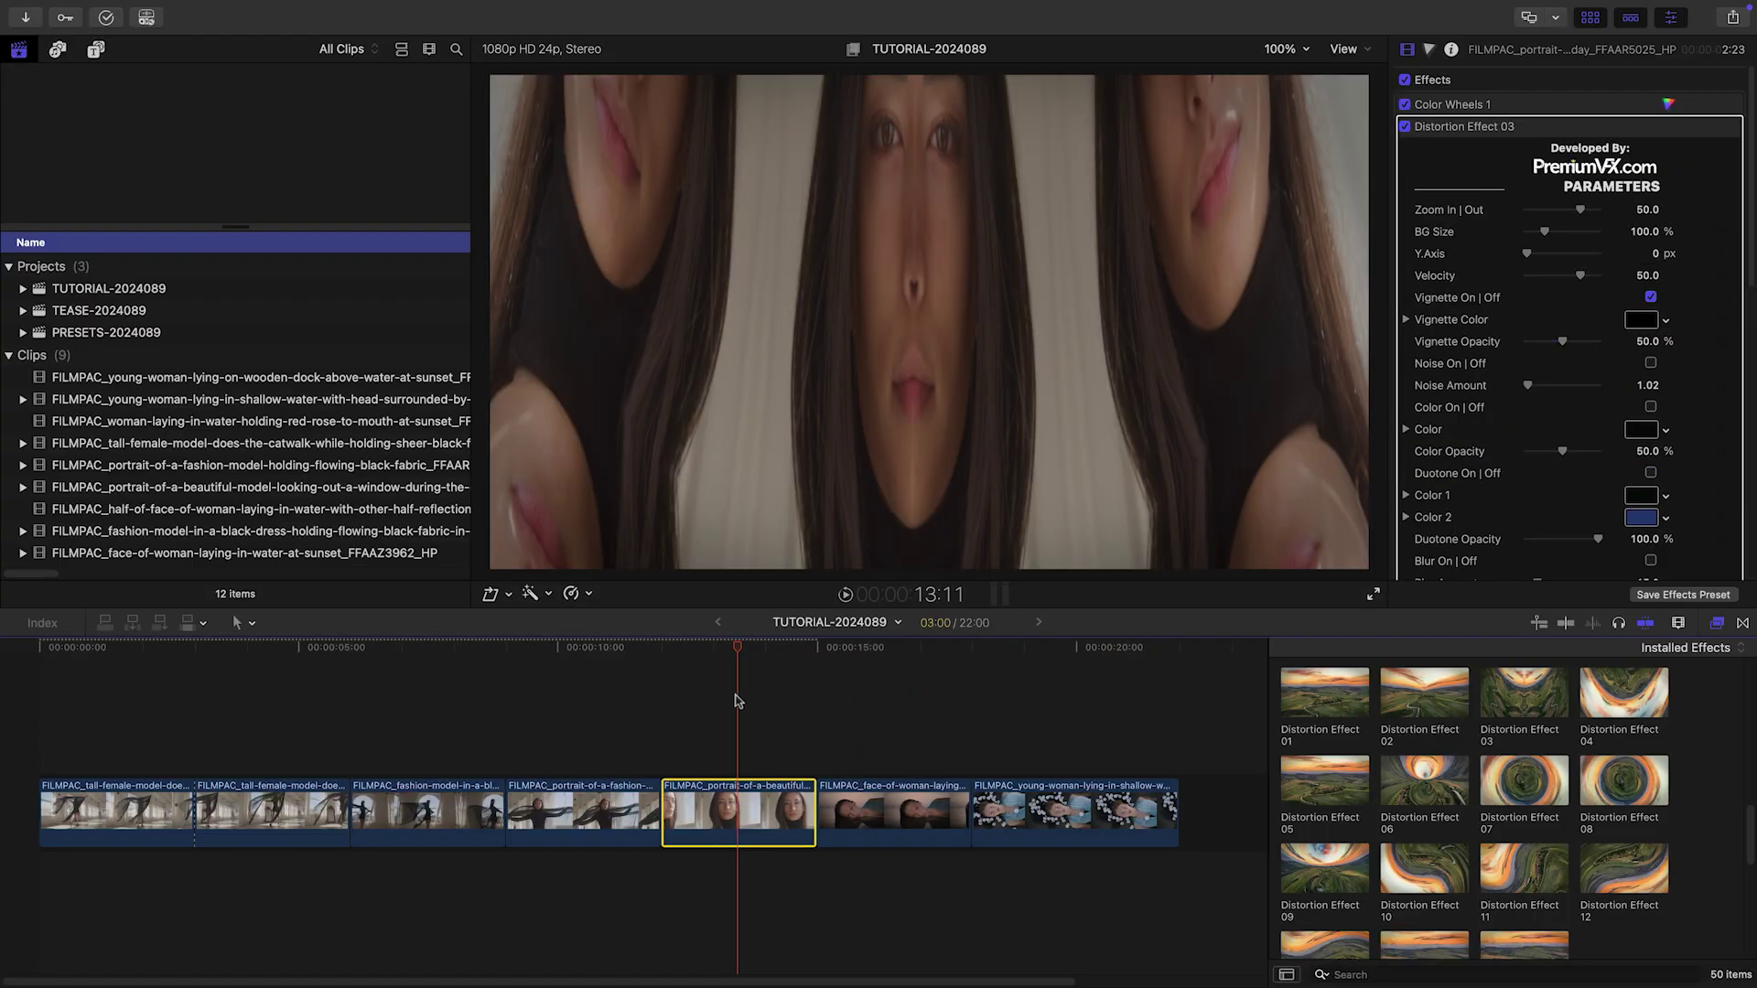
- Try maximum zoom on Distortion Effect 03, then undo the change
mouse_move(1580, 210)
left_mouse_down()
mouse_move(1545, 219)
mouse_move(1602, 210)
left_mouse_up()
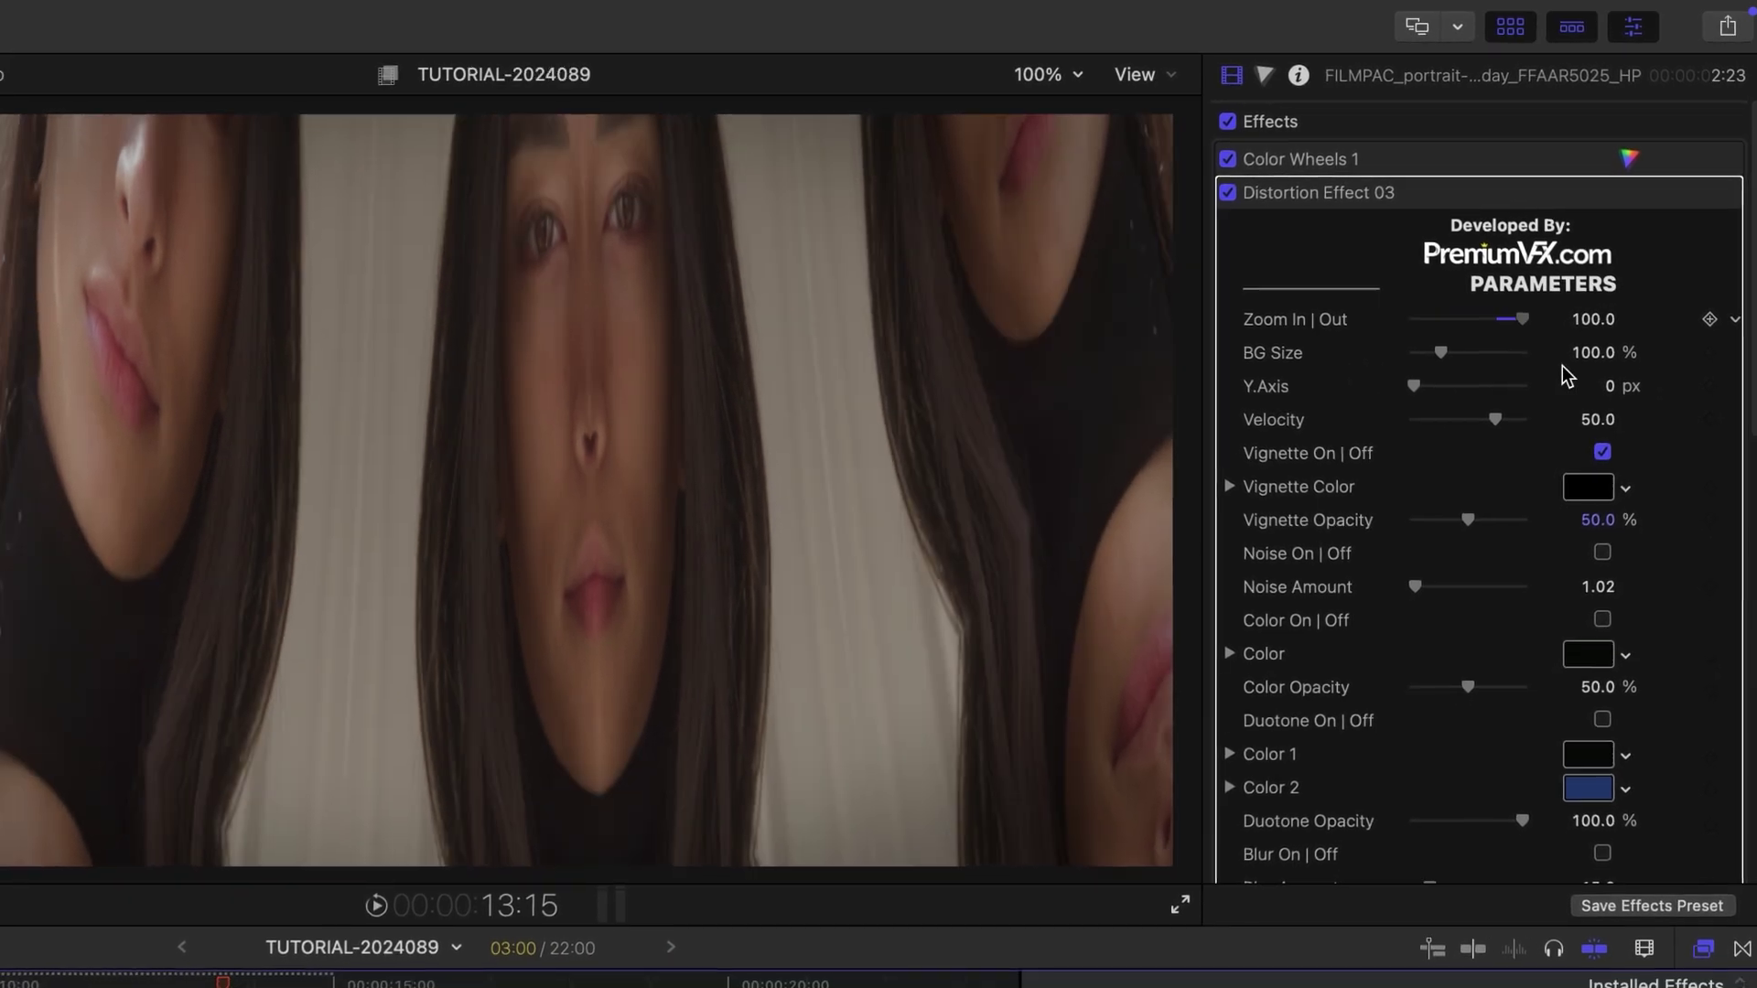
key("ctrl+z")
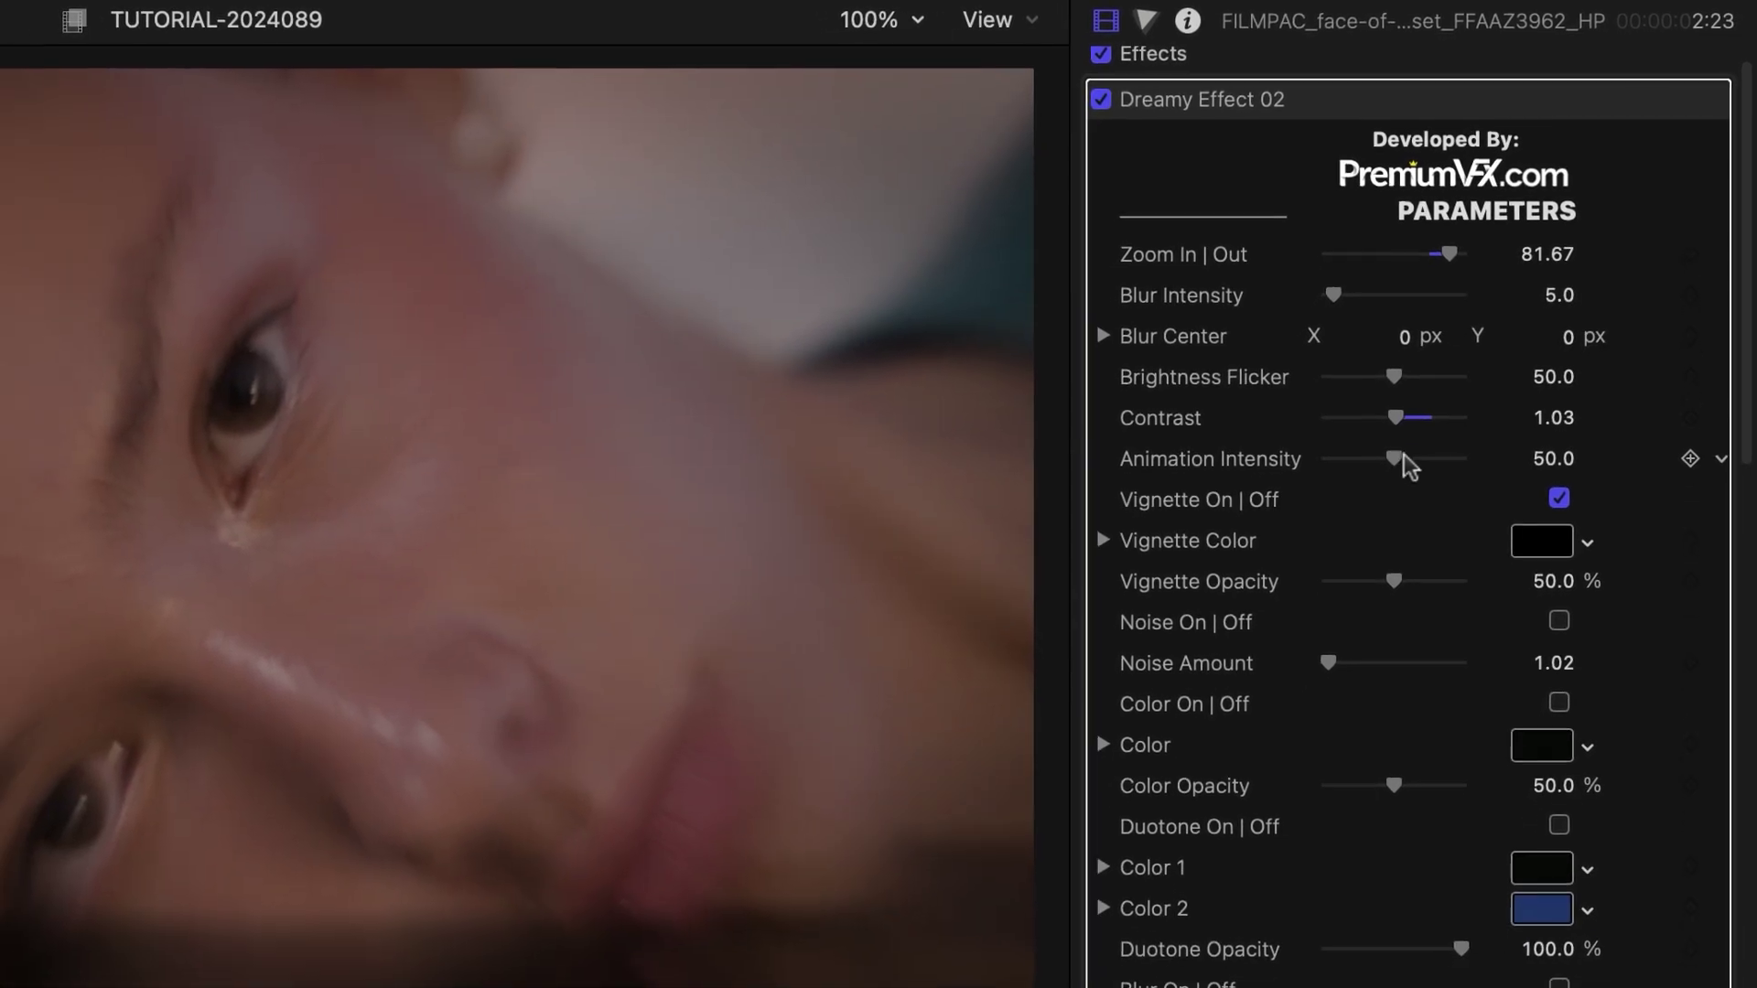
- Lower Dreamy Effect 02's animation intensity and add RGB Effect 02 to the daisy clip
left_click_drag(1389, 462, 1365, 474)
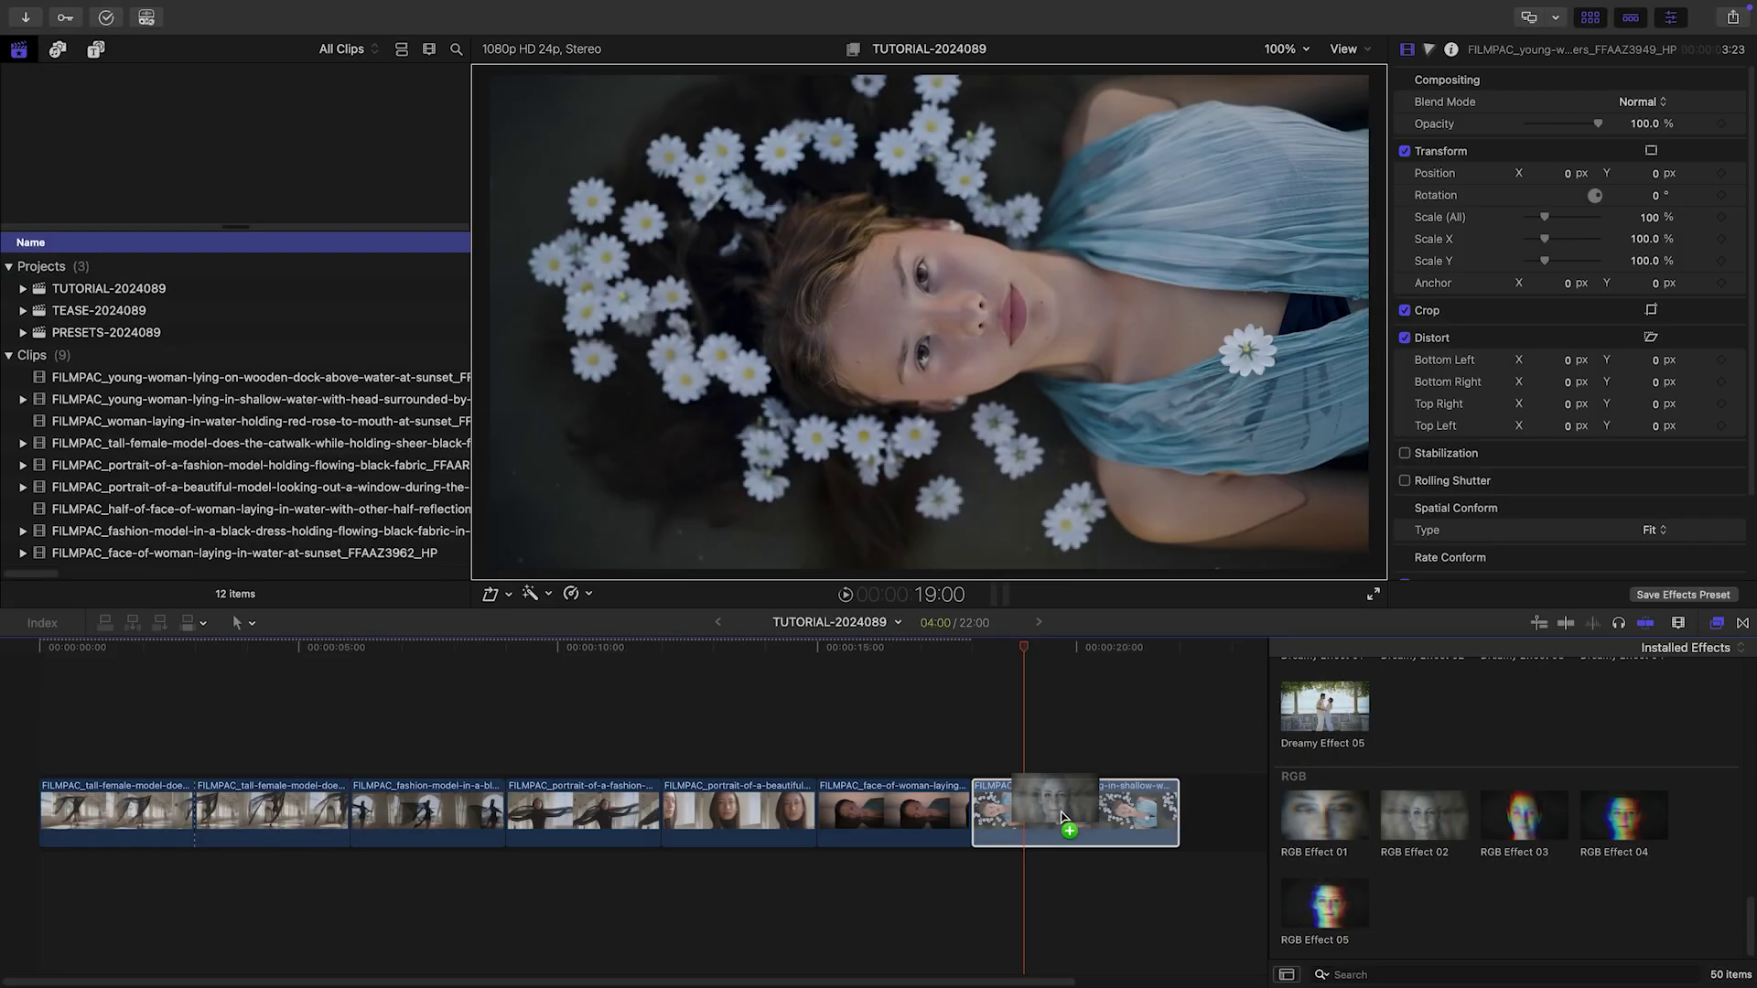
left_click_drag(1062, 816, 1064, 819)
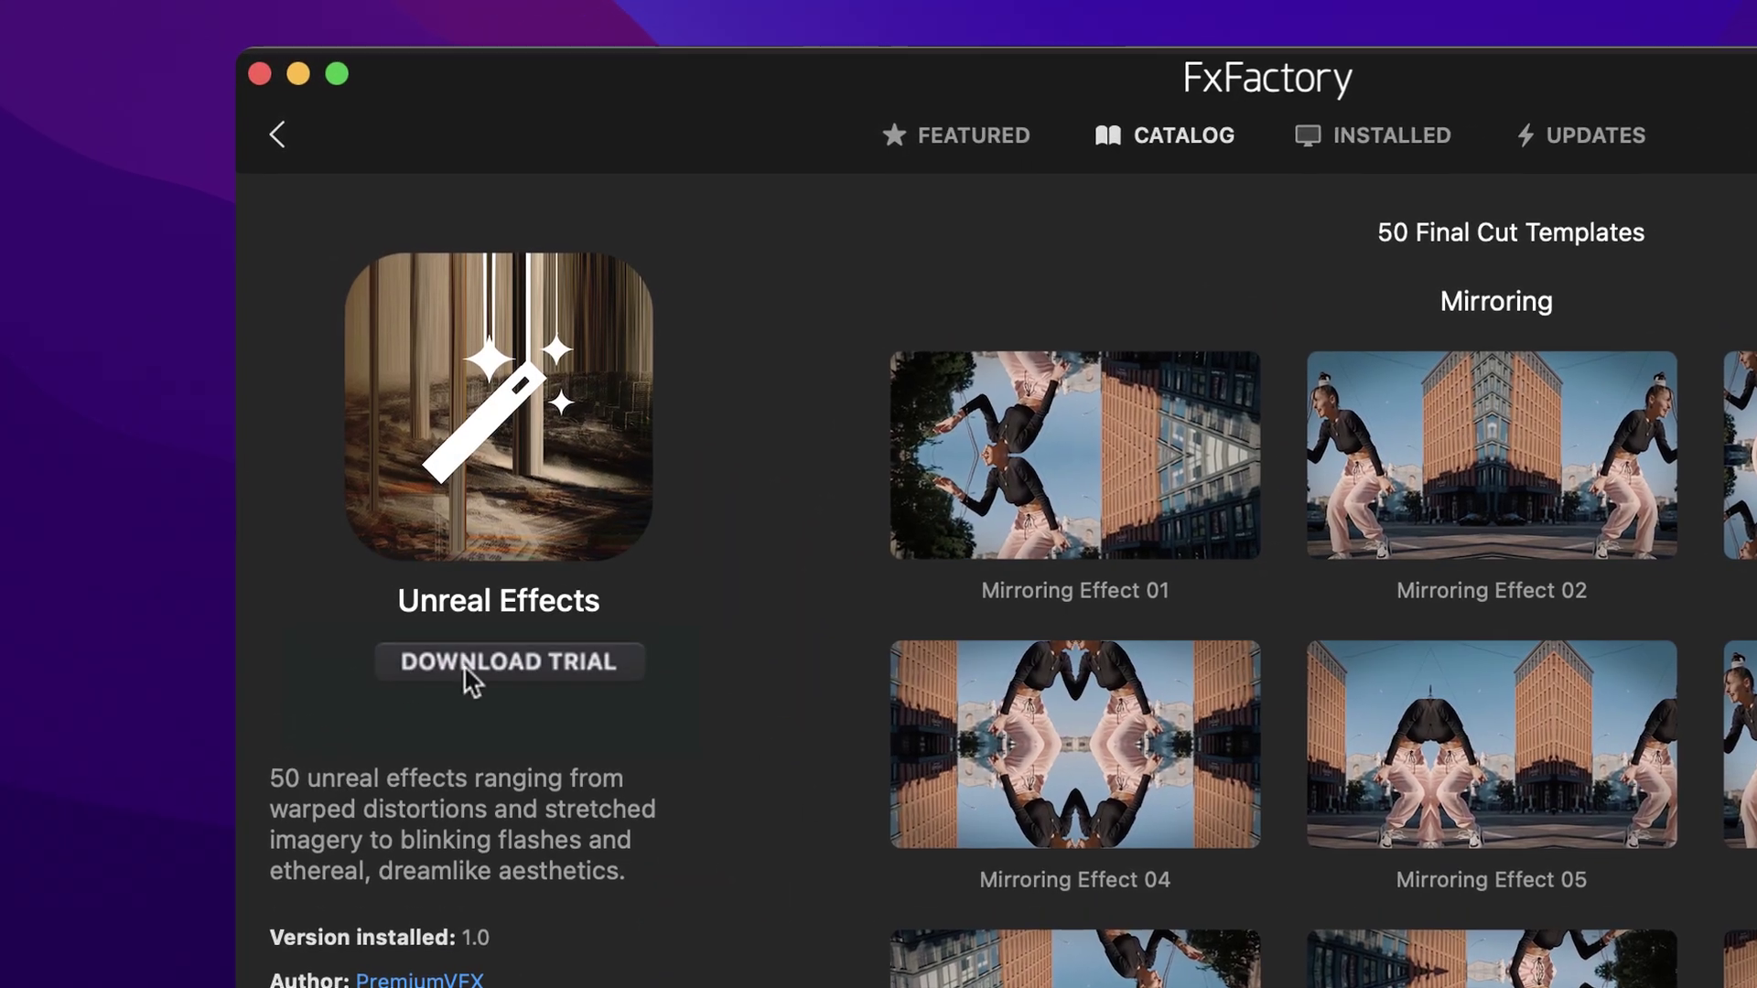
- Start the Unreal Effects trial download in FxFactory
left_click(626, 668)
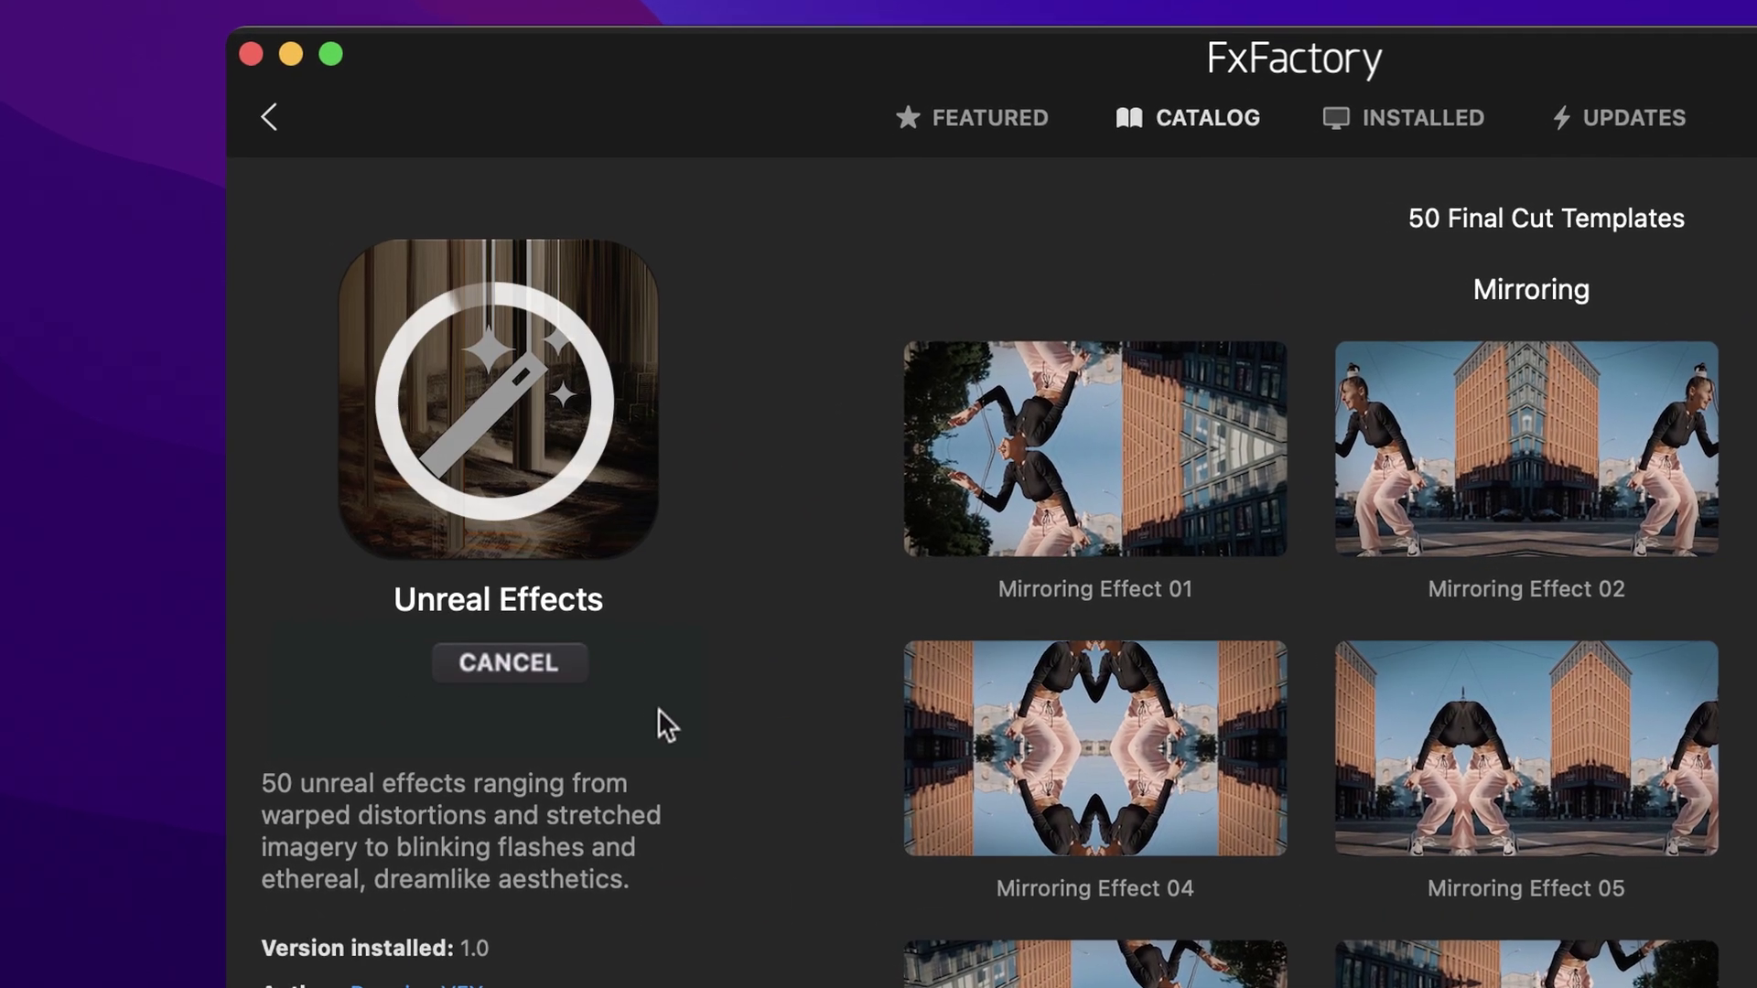